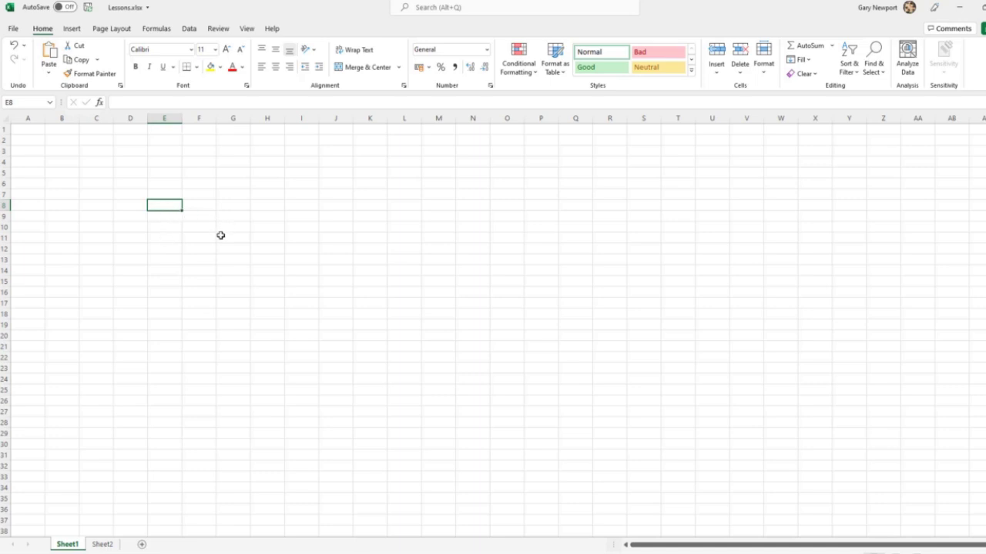
# - Select the range F5:F17 and advance the active cell down through it until it returns to F5
pyautogui.click(199, 173)
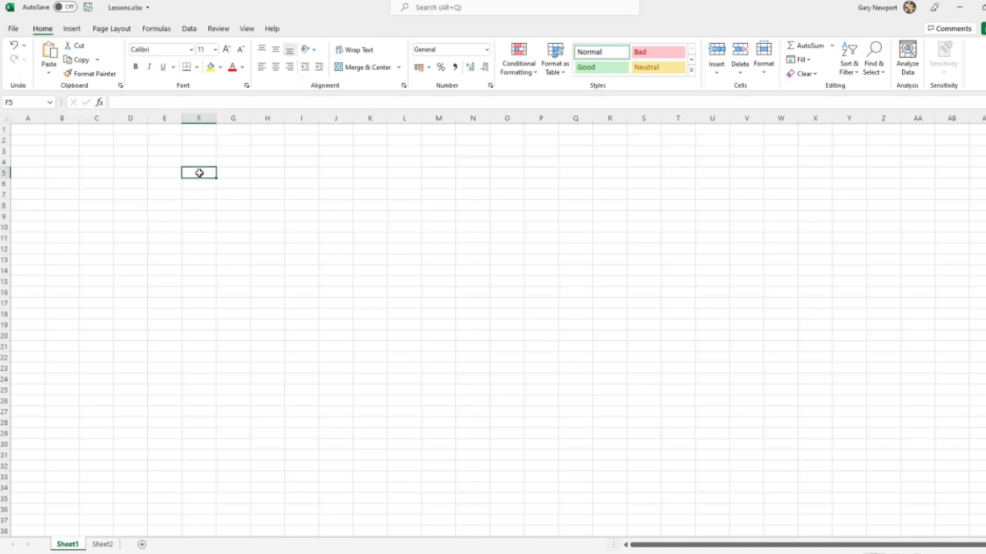
pyautogui.moveTo(199, 172); pyautogui.dragTo(189, 300)
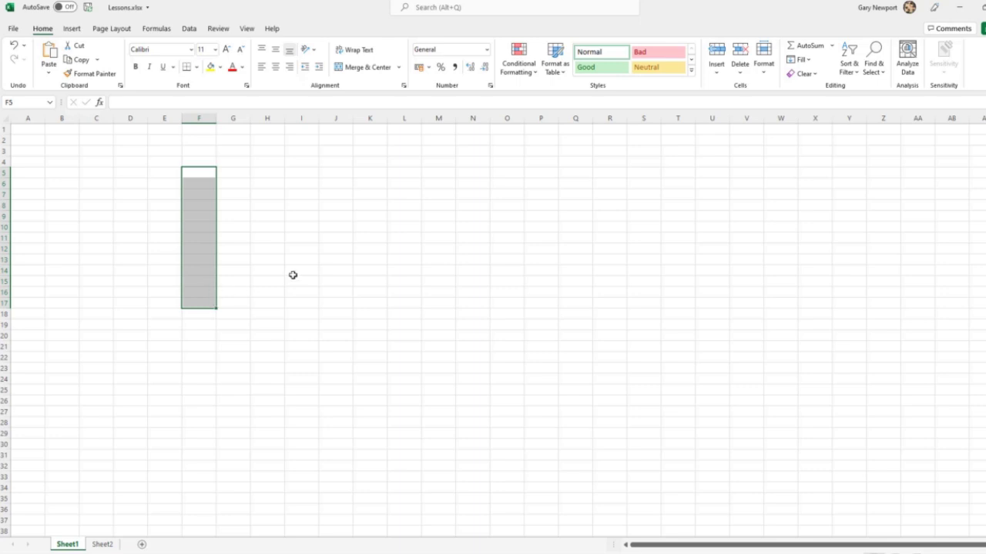
pyautogui.press('Return')
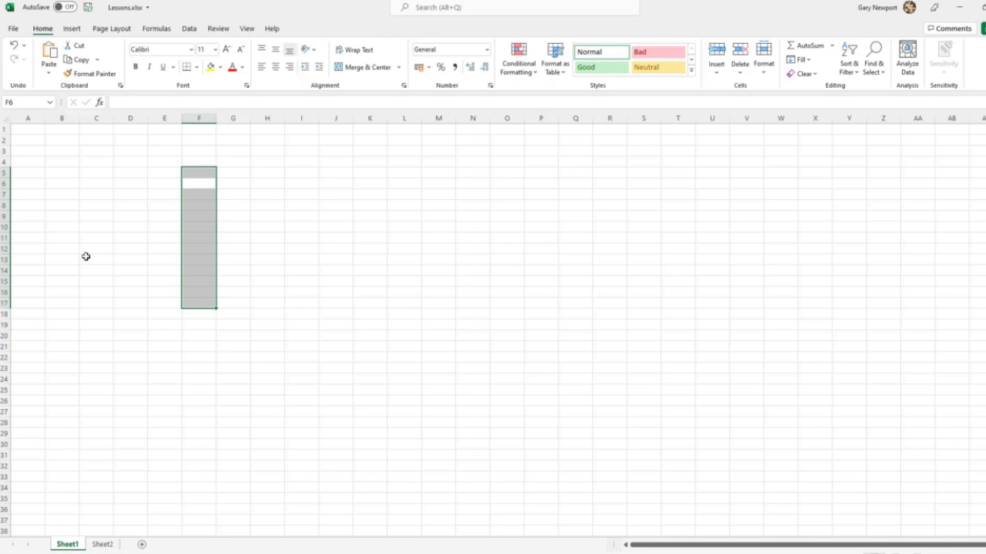
pyautogui.press('Return')
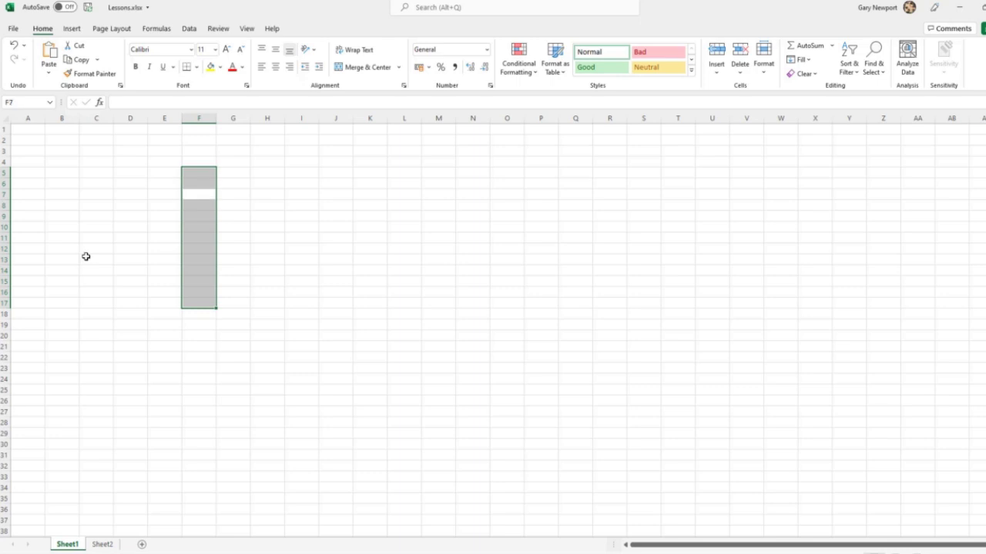
pyautogui.press('Return')
pyautogui.press('Return')
pyautogui.press('Return')
pyautogui.press('Return')
pyautogui.press('Return')
pyautogui.press('Return')
pyautogui.press('Return')
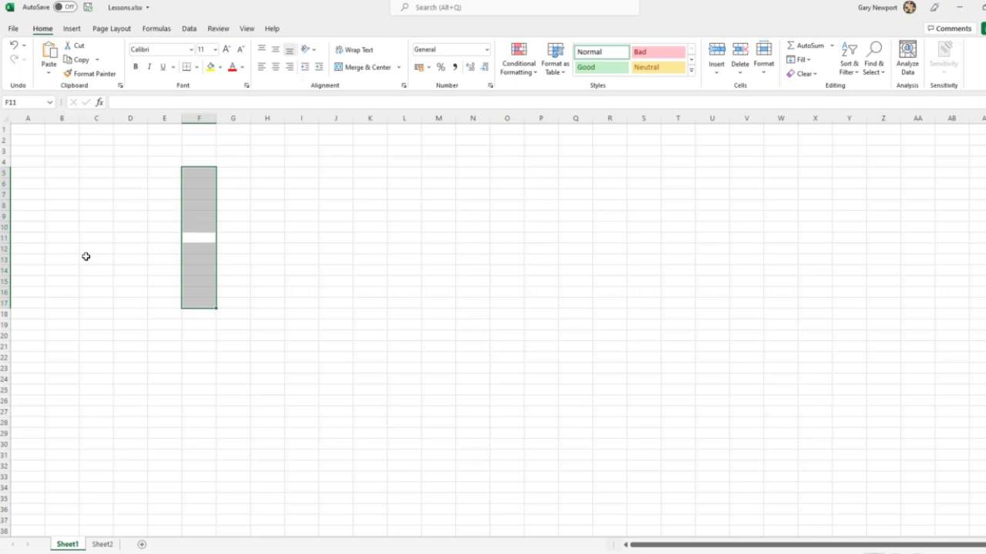
pyautogui.press('Return')
pyautogui.press('Return')
pyautogui.press('Return')
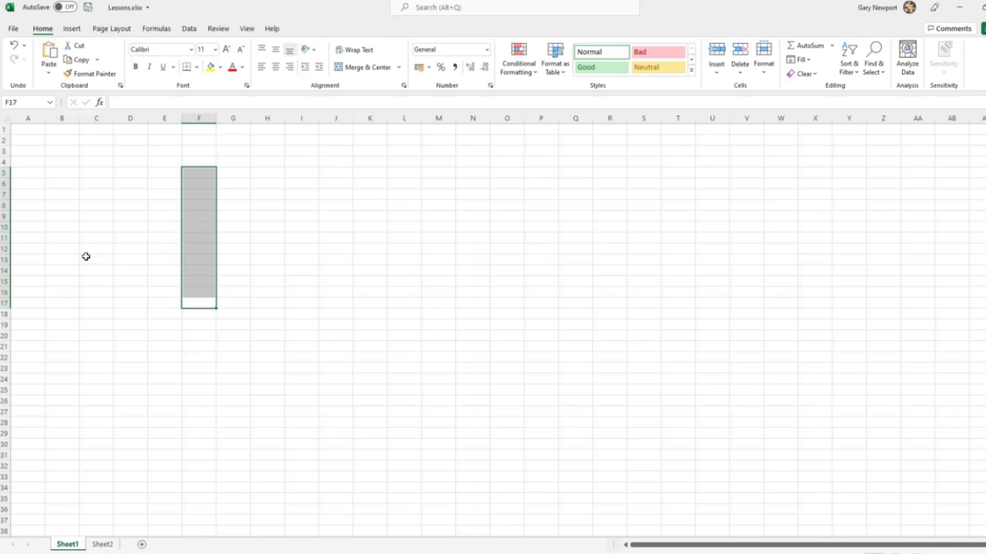
pyautogui.press('Return')
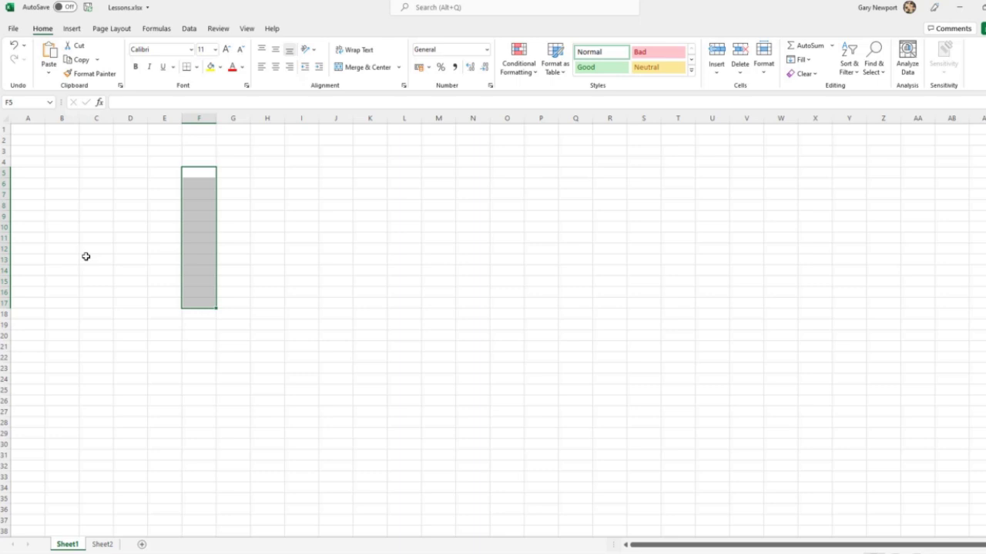
# - Enter "fdfd" in cell F7 while the range is selected, and delete that entry again
pyautogui.press('Return')
pyautogui.press('Return')
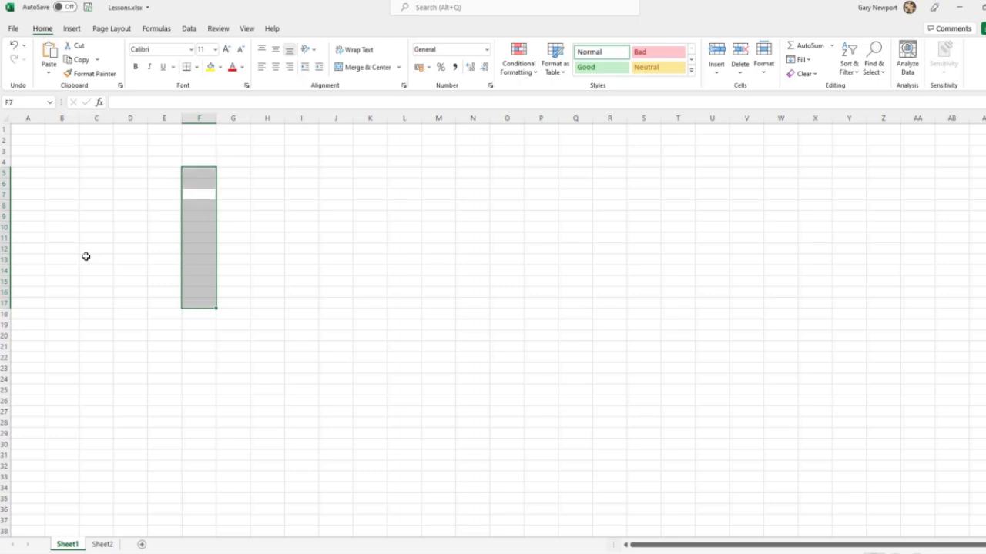
pyautogui.write('fdfd')
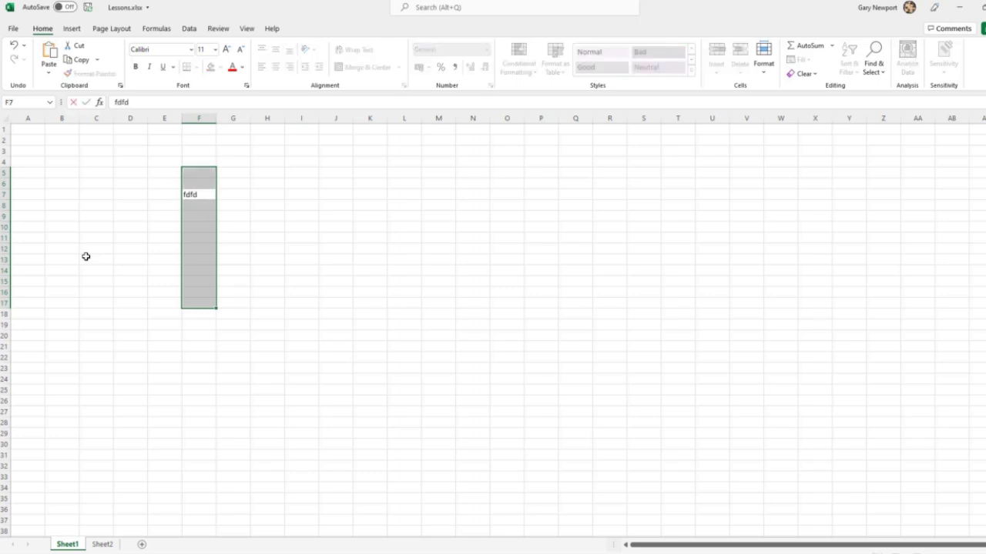
pyautogui.press('Return')
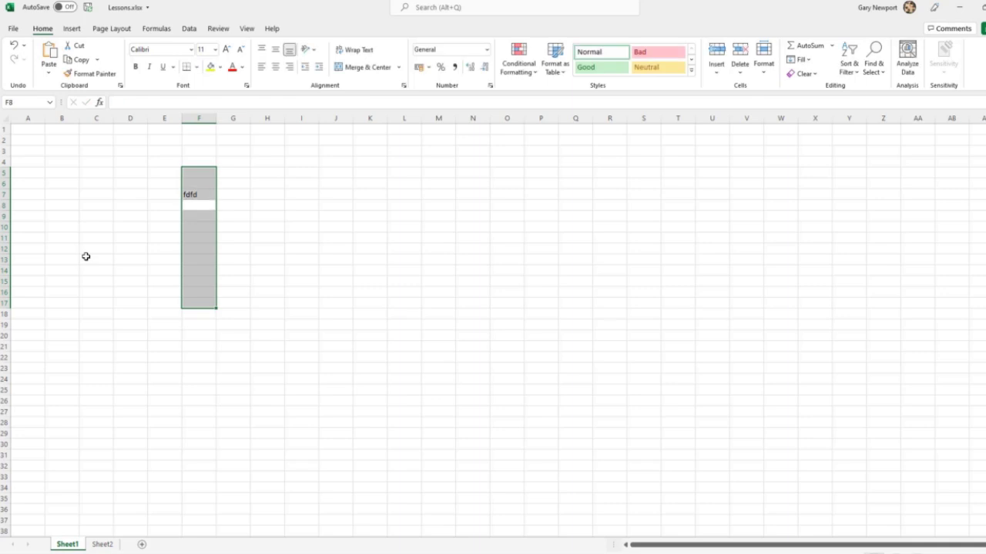
pyautogui.press('Up')
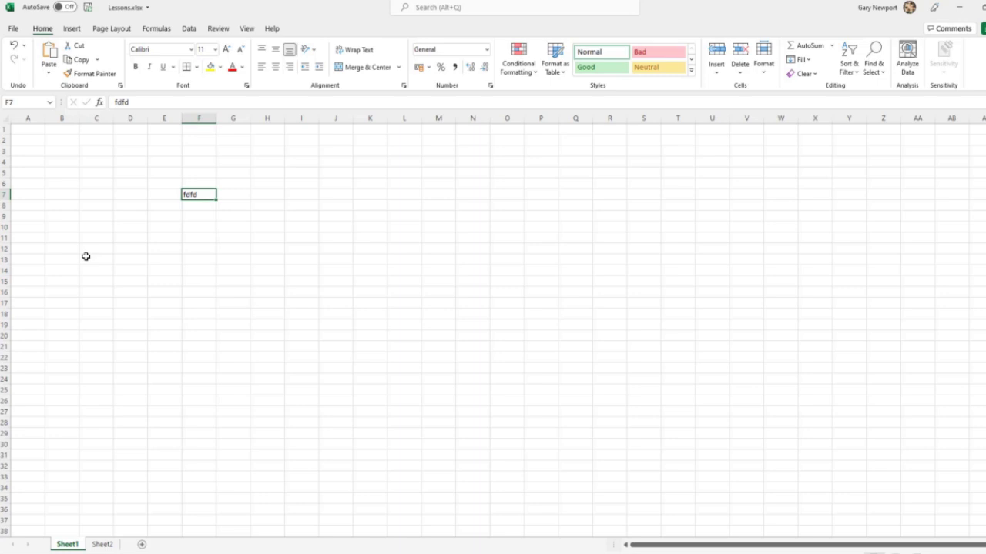
pyautogui.press('Delete')
# - Select the single-column range F4:F13 and the single-row ranges F4 to L4 and H8 back to C8, one at a time
pyautogui.moveTo(196, 161); pyautogui.dragTo(197, 261)
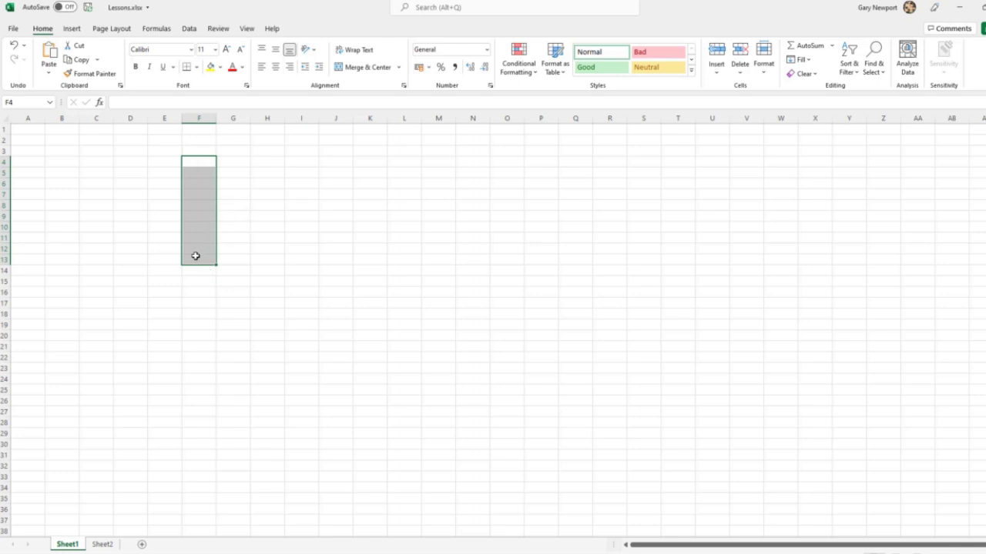
pyautogui.click(298, 227)
pyautogui.click(202, 158)
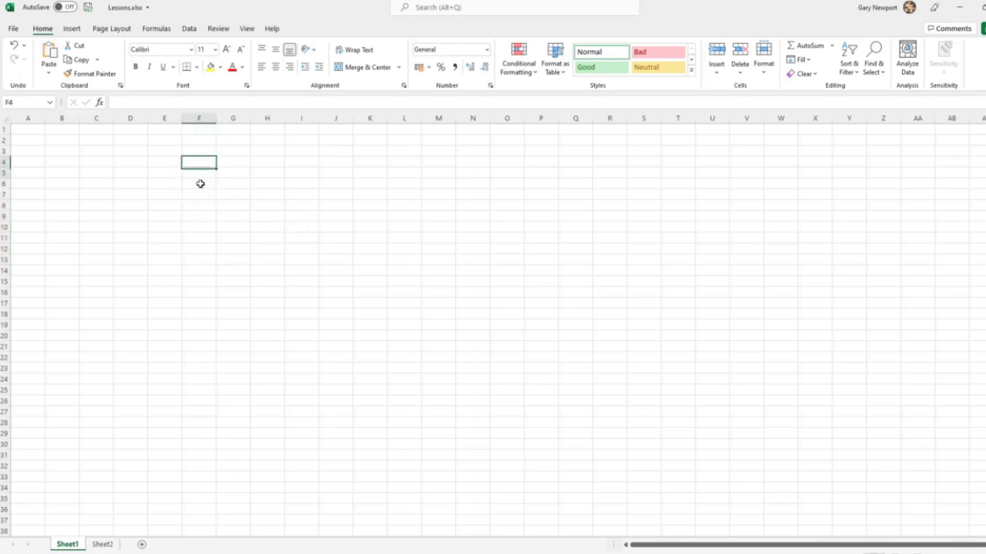
pyautogui.moveTo(200, 183); pyautogui.dragTo(396, 163)
pyautogui.click(247, 247)
pyautogui.click(297, 258)
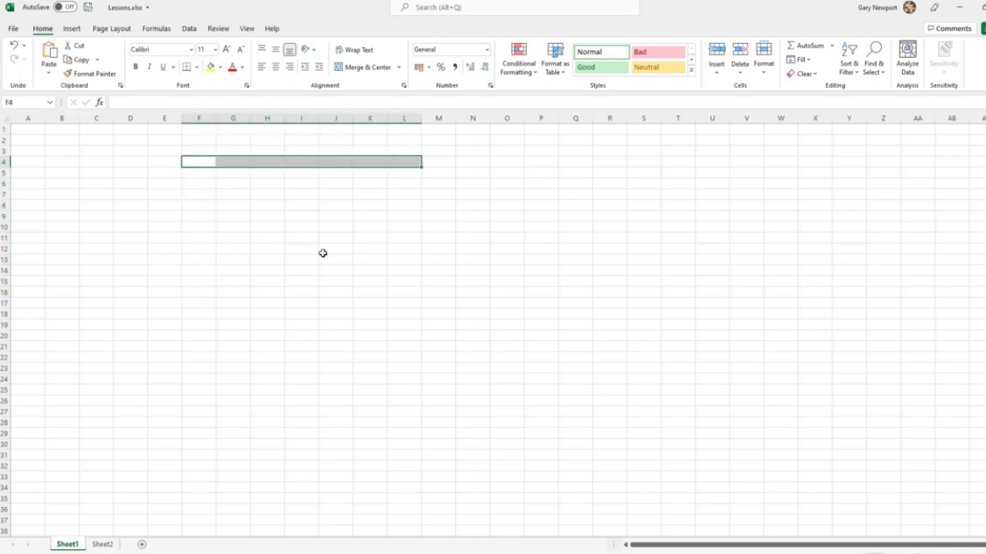
pyautogui.moveTo(270, 204); pyautogui.dragTo(105, 205)
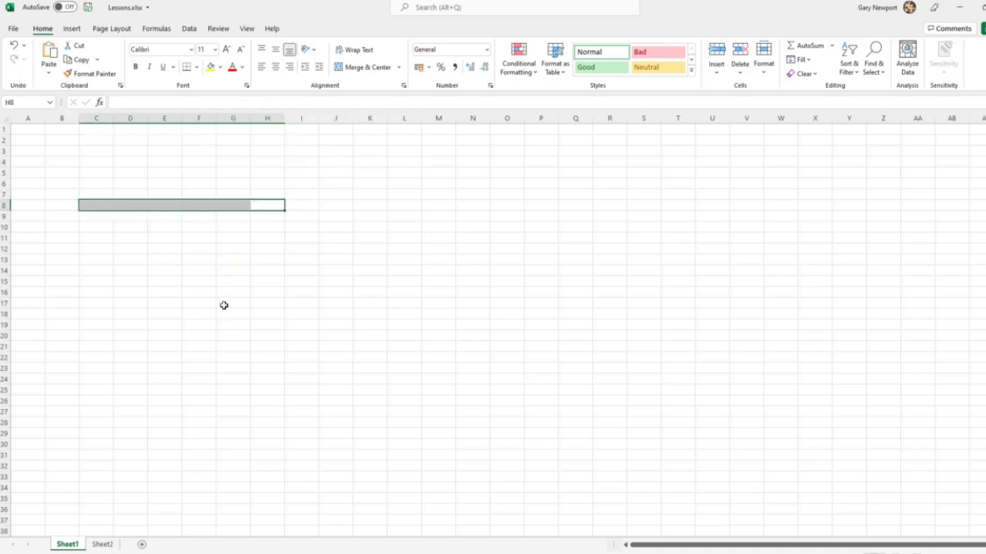
# - Select the rectangular block F3:N22 starting from F3, and deselect it
pyautogui.click(191, 152)
pyautogui.moveTo(191, 151); pyautogui.dragTo(462, 357)
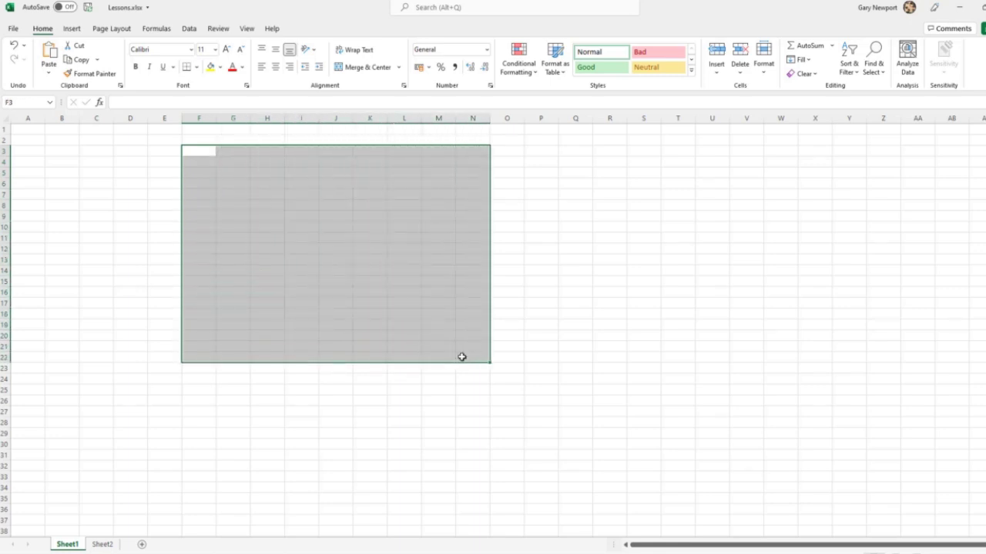
pyautogui.click(548, 359)
# - Select the block F3:J10, advance the active cell down columns F and G to G10, and release the selection
pyautogui.click(202, 151)
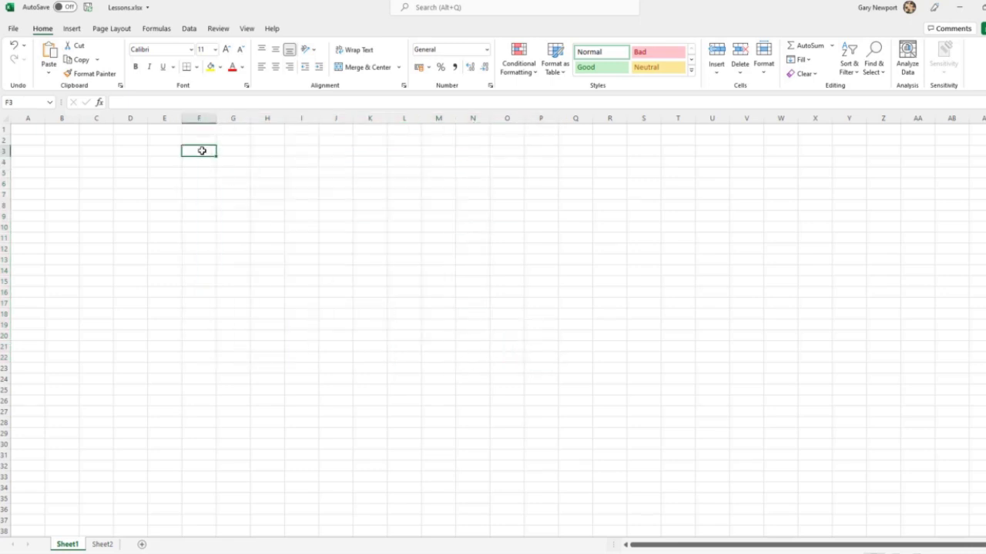
pyautogui.moveTo(201, 151); pyautogui.dragTo(342, 225)
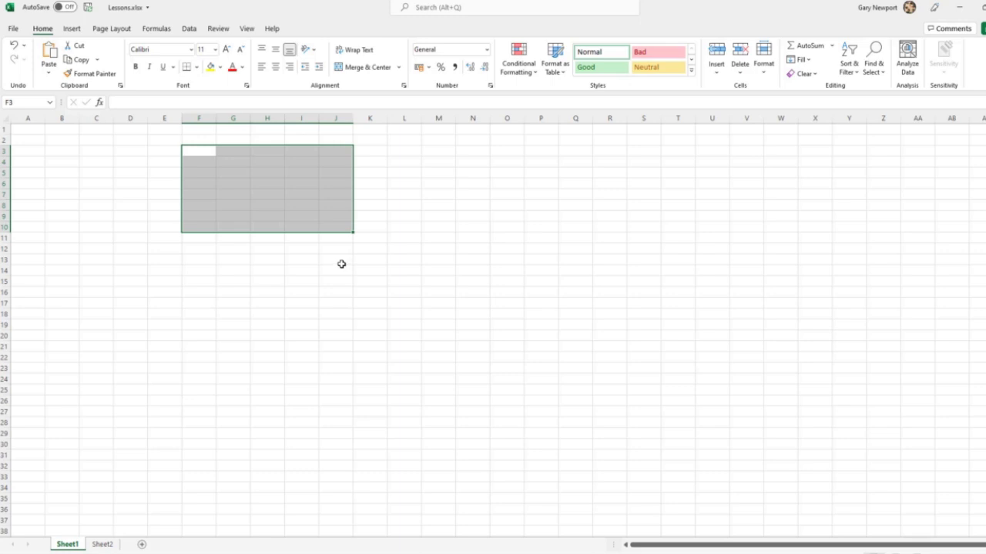
pyautogui.press('Return')
pyautogui.press('Return')
pyautogui.press('Return')
pyautogui.press('Return')
pyautogui.press('Return')
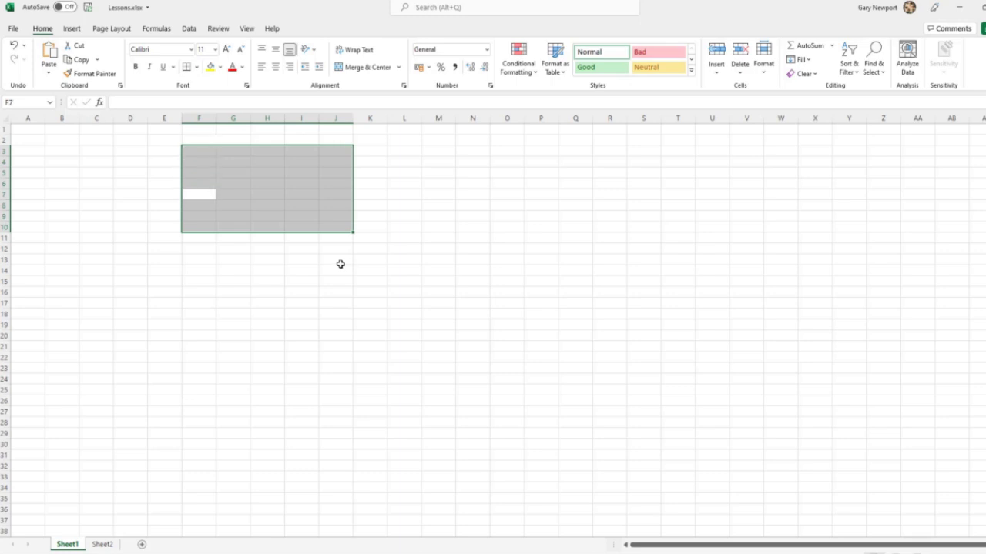
pyautogui.press('Return')
pyautogui.press('Return')
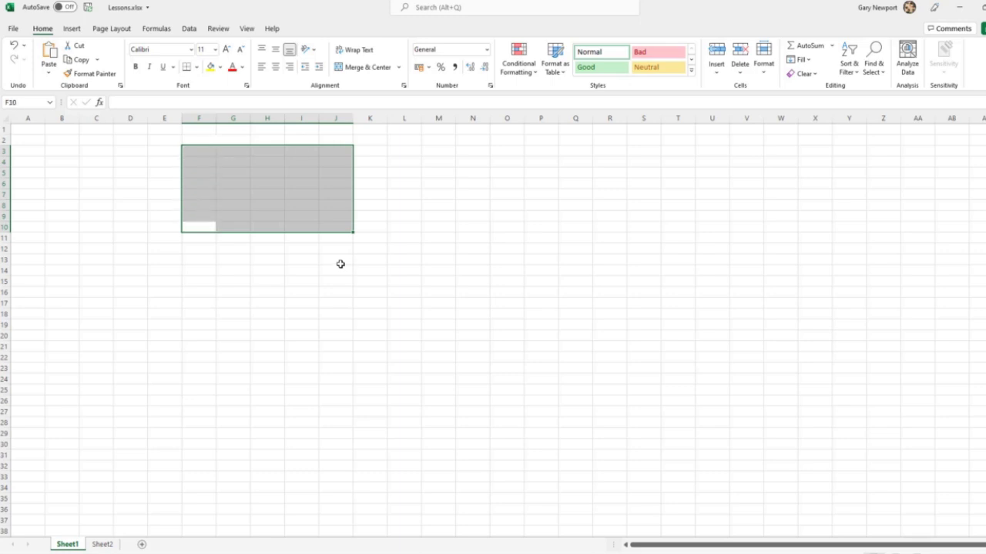
pyautogui.press('Return')
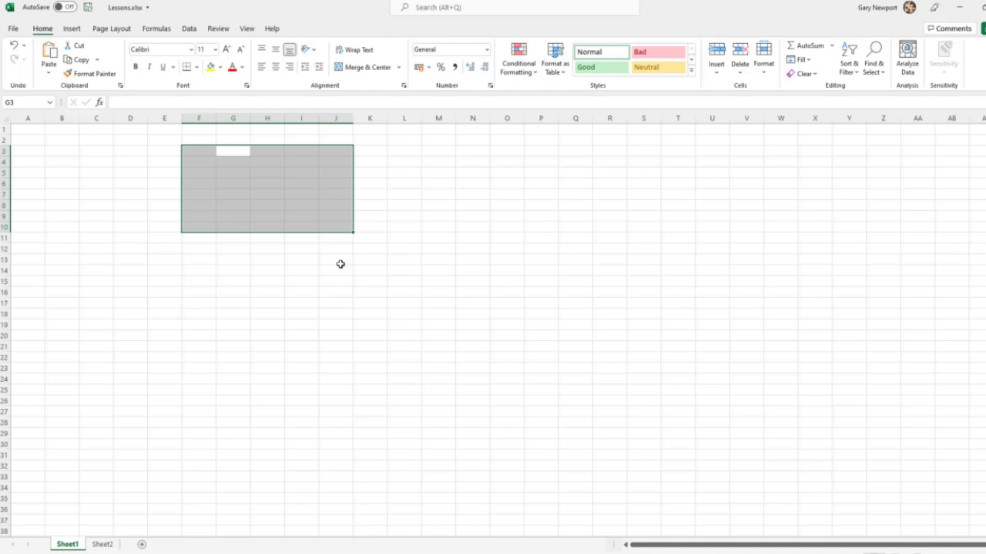
pyautogui.press('Return')
pyautogui.press('Return')
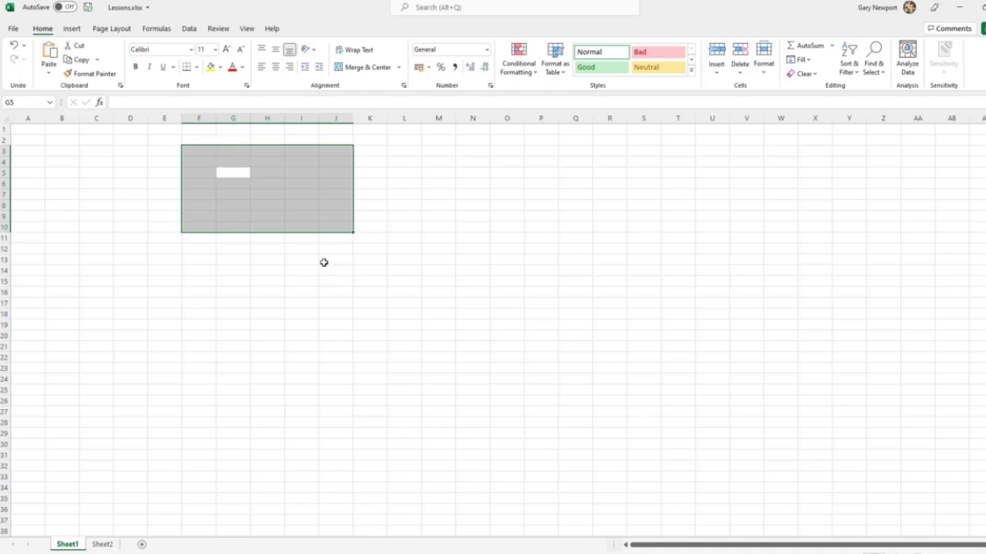
pyautogui.press('Return')
pyautogui.press('Return')
pyautogui.press('Return')
pyautogui.press('Return')
pyautogui.press('Return')
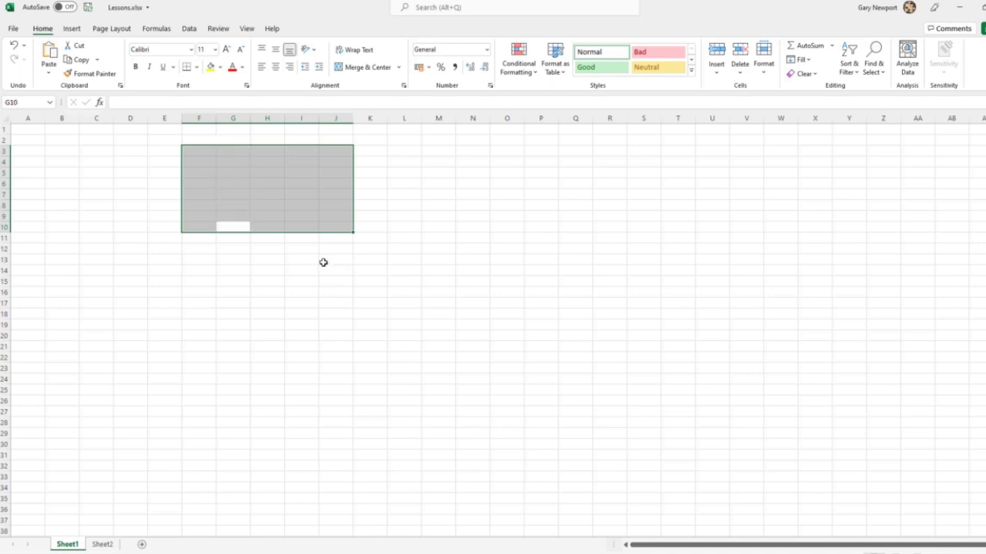
pyautogui.press('Up')
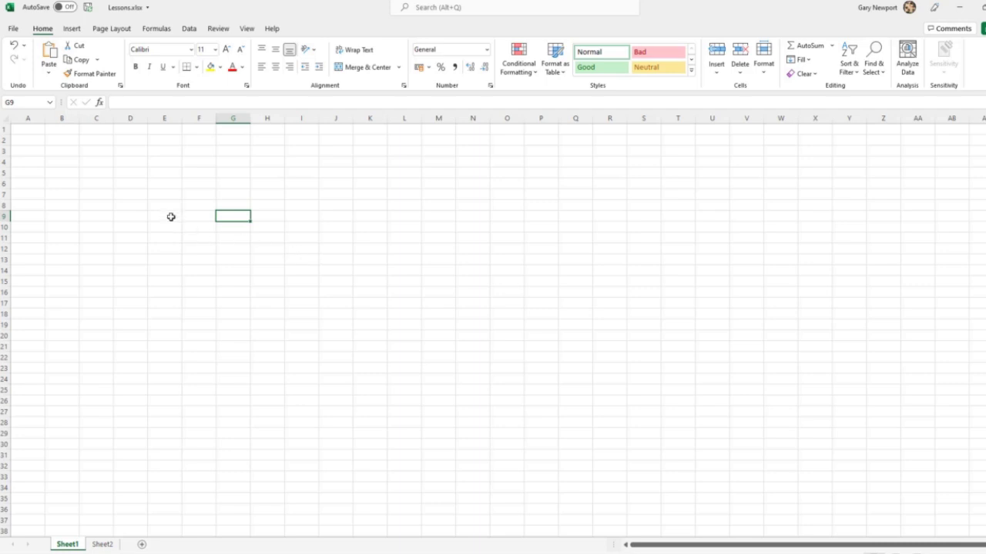
# - Select the entire column G, and the entire column I on its own
pyautogui.click(233, 118)
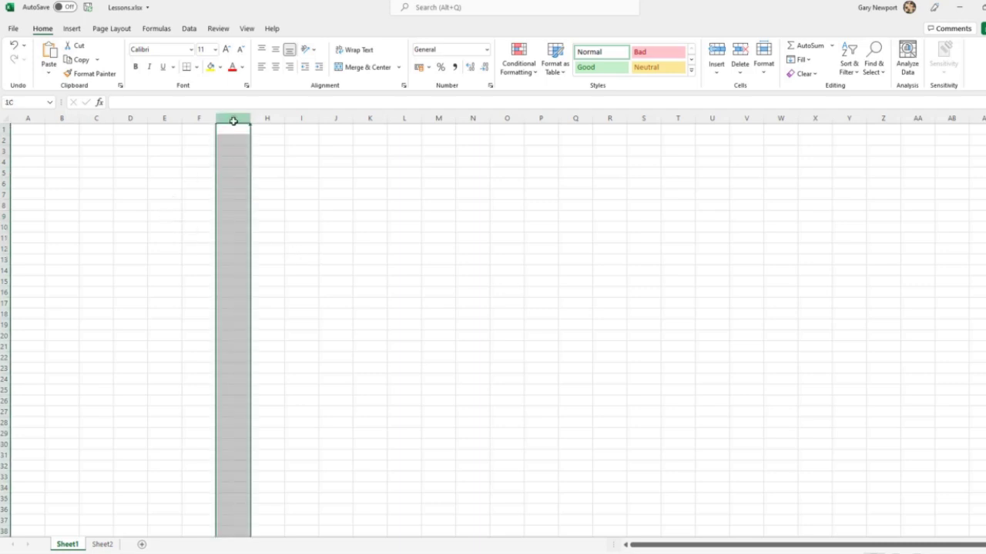
pyautogui.click(294, 217)
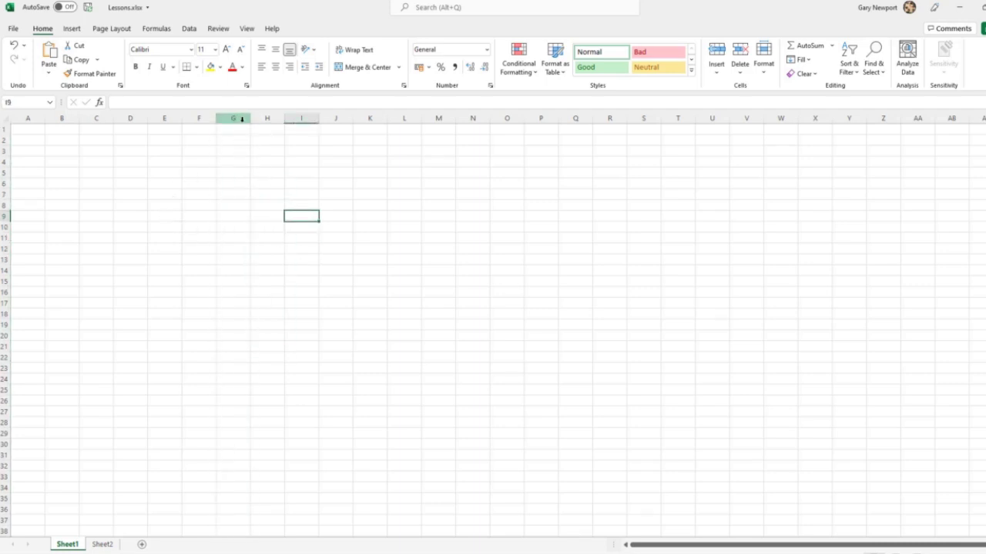
pyautogui.click(235, 117)
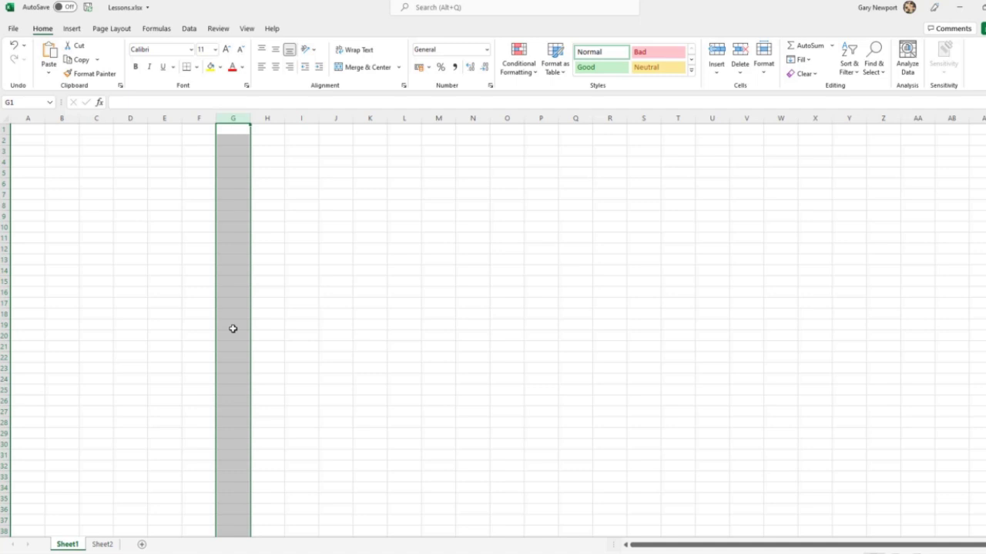
pyautogui.click(301, 121)
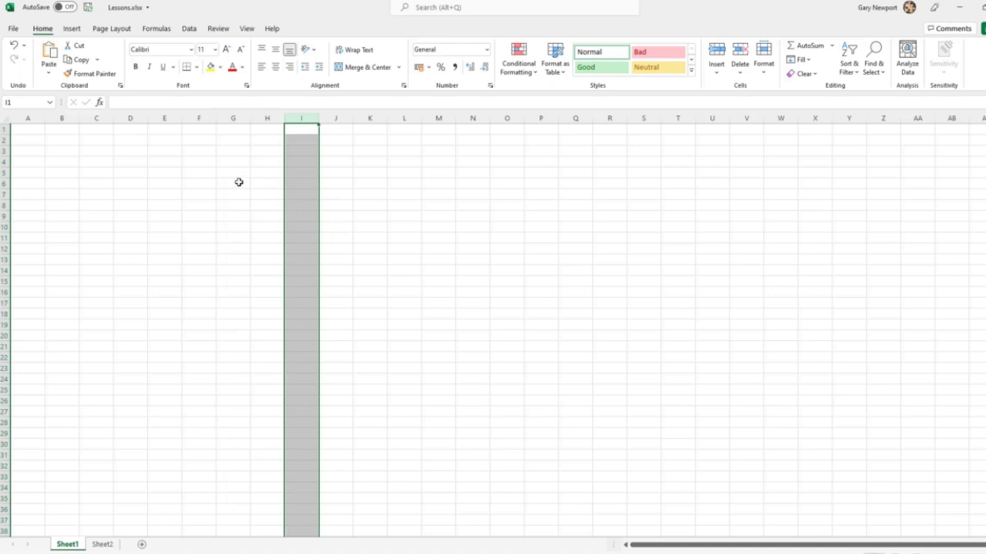
# - Select the adjacent entire columns F through L together, and deselect them
pyautogui.click(200, 118)
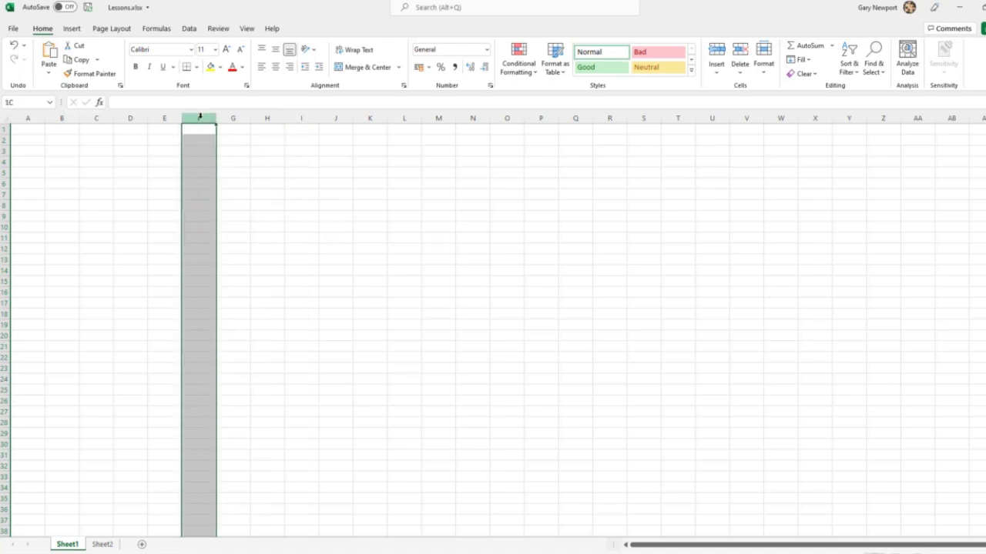
pyautogui.moveTo(199, 118); pyautogui.dragTo(404, 116)
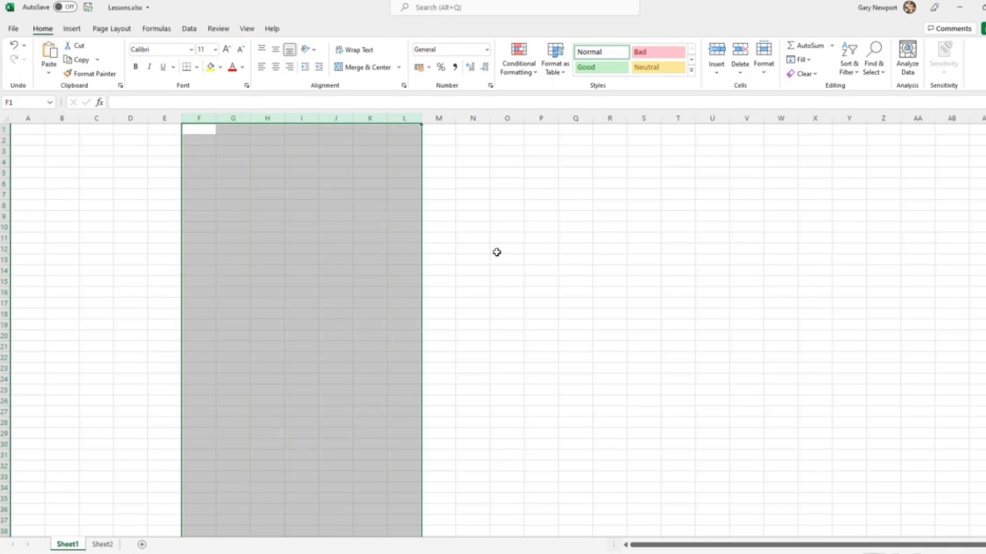
pyautogui.click(497, 252)
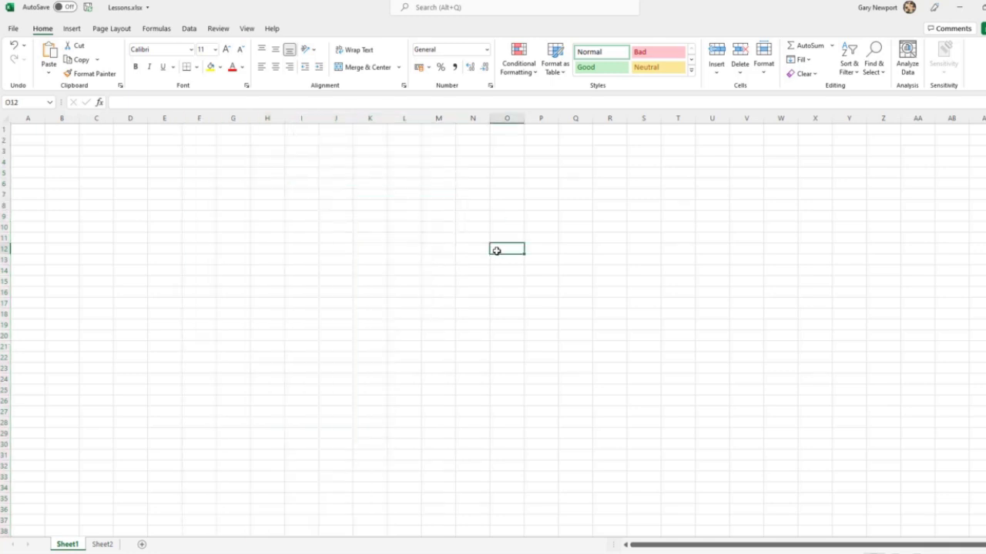
# - Select the entire rows 8, 10 and 13 one at a time, and rows 8 through 17 together
pyautogui.click(5, 205)
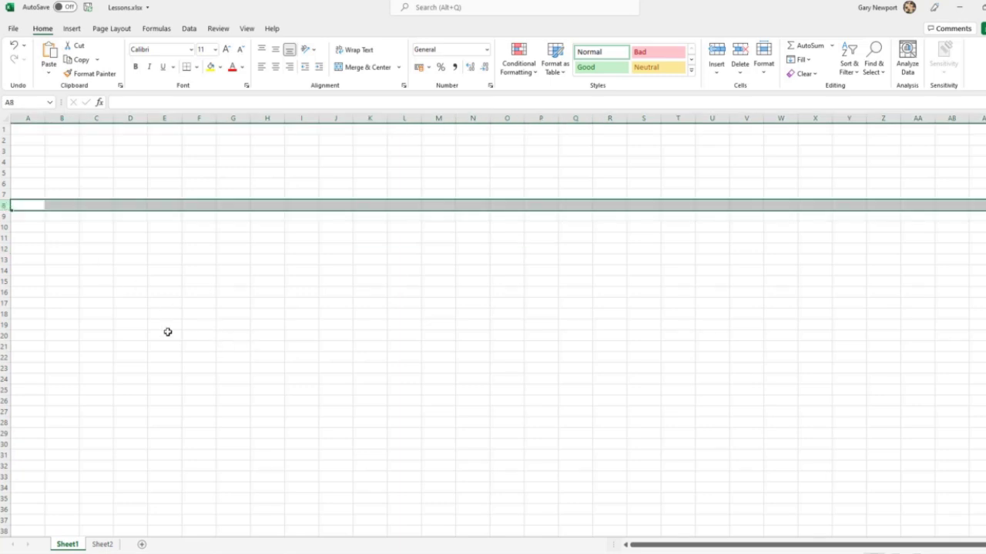
pyautogui.click(4, 227)
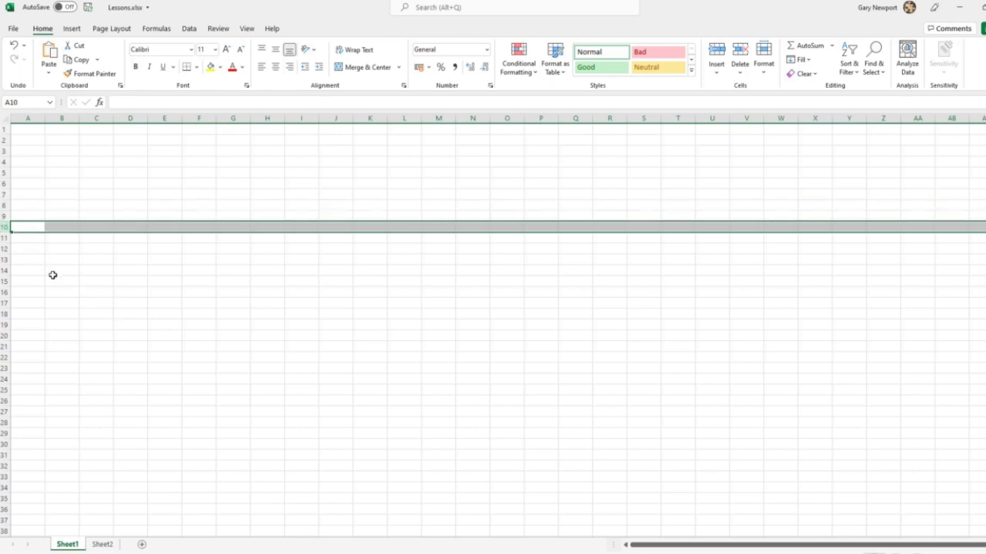
pyautogui.click(4, 260)
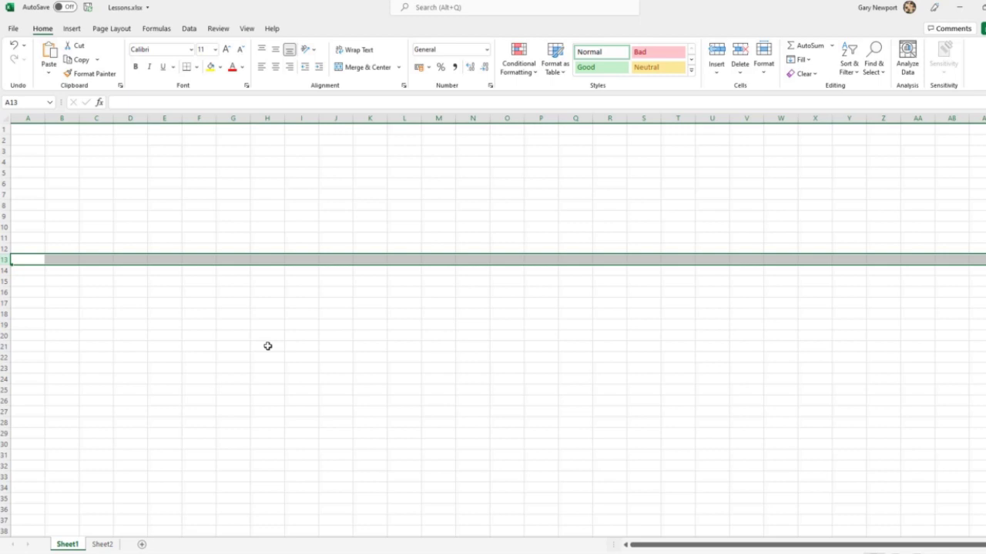
pyautogui.click(4, 205)
pyautogui.moveTo(4, 205); pyautogui.dragTo(4, 305)
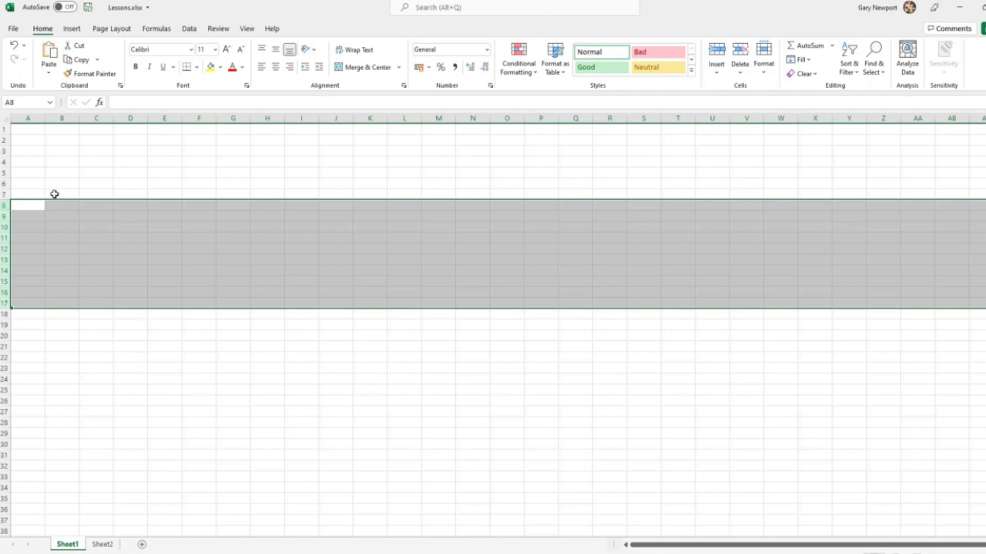
# - Select the entire row 1, extend the selection through row 37, and release it on cell F25
pyautogui.click(3, 130)
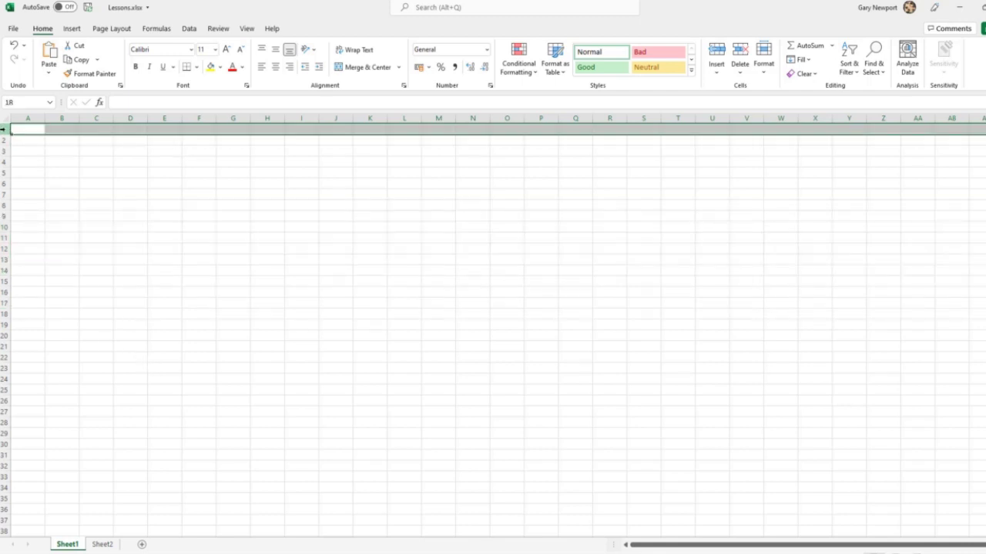
pyautogui.moveTo(3, 129); pyautogui.dragTo(11, 524)
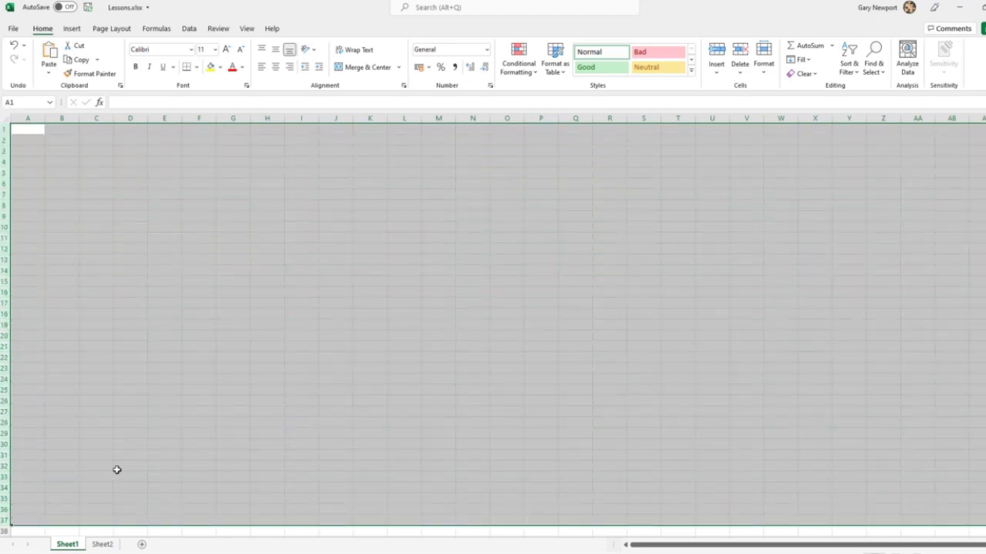
pyautogui.click(208, 394)
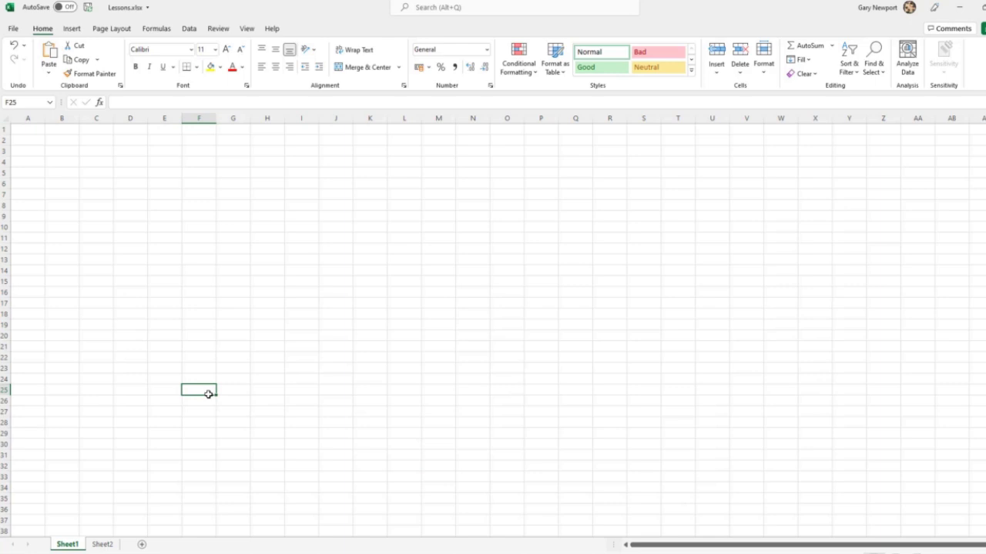
# - Select the entire columns A through P together, and release the selection on cell G4
pyautogui.moveTo(29, 115); pyautogui.dragTo(527, 112)
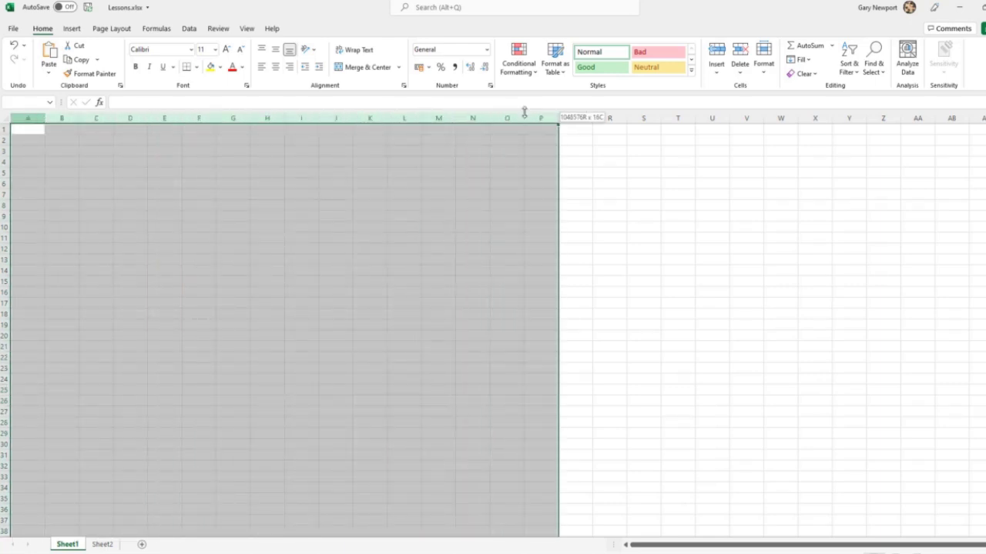
pyautogui.click(249, 161)
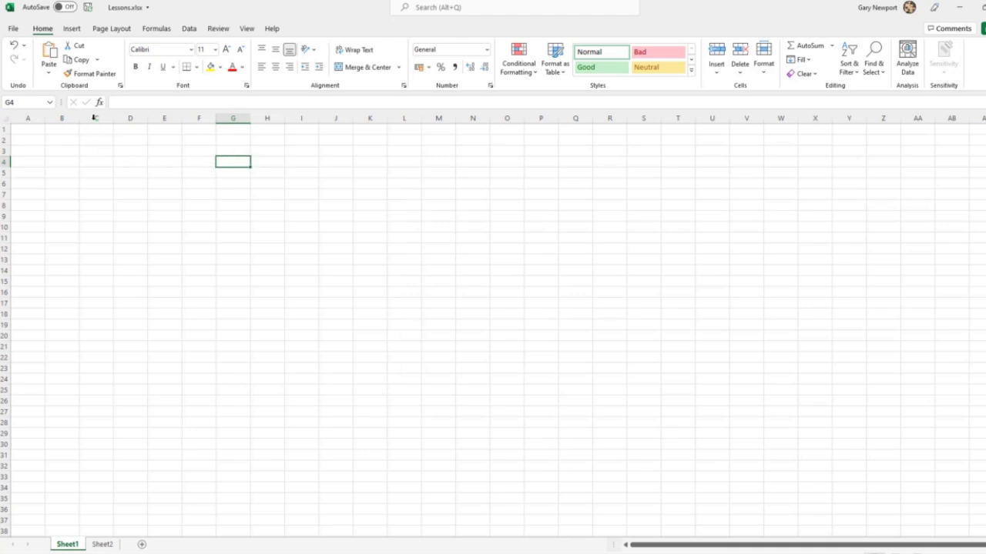
# - Select the adjacent columns C through E, then a few adjacent rows starting at row 2, and release the selection on cell D11
pyautogui.moveTo(95, 118); pyautogui.dragTo(170, 118)
pyautogui.moveTo(4, 138); pyautogui.dragTo(4, 181)
pyautogui.click(114, 235)
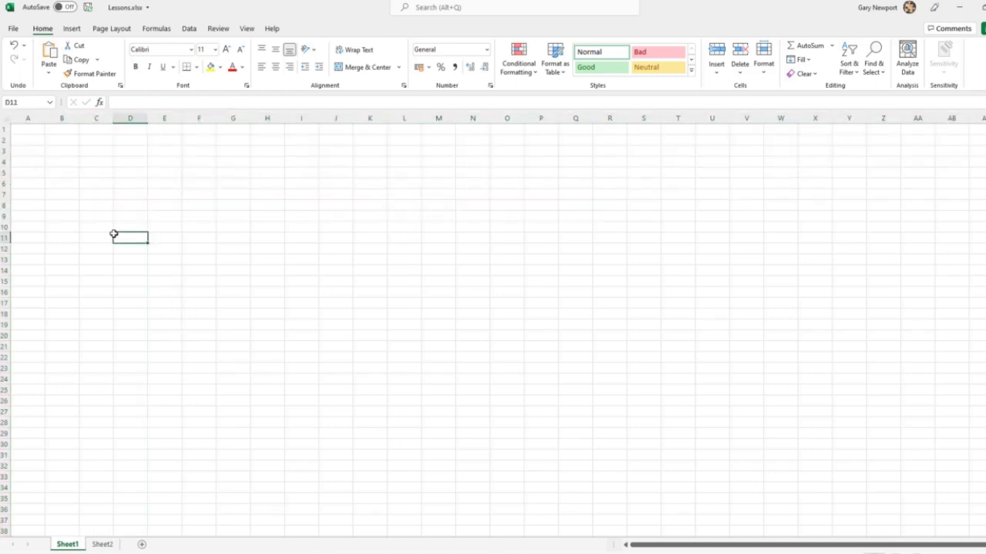
# - Select all cells of the worksheet at once, then release the selection by selecting single cells D5, F5, C3 and I9 in turn
pyautogui.click(5, 119)
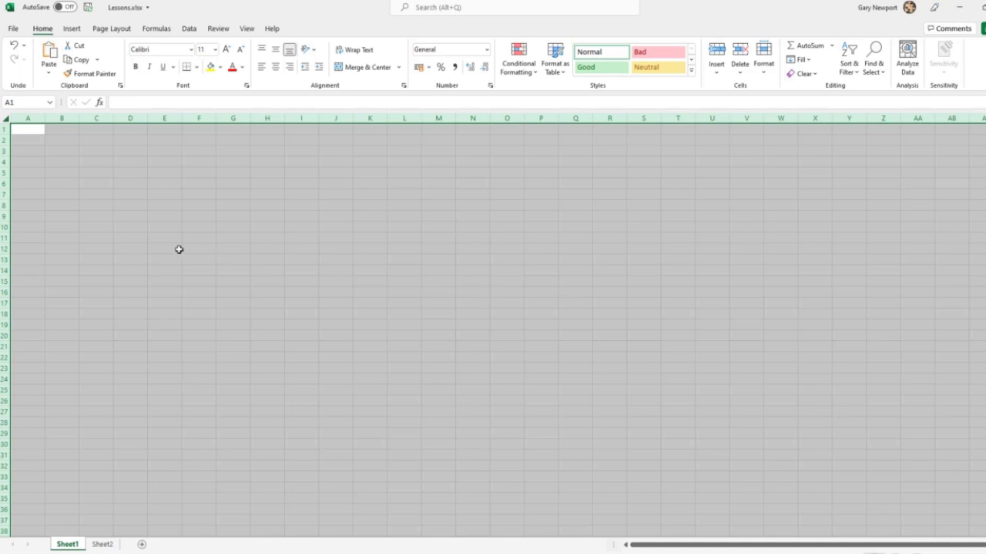
pyautogui.click(123, 172)
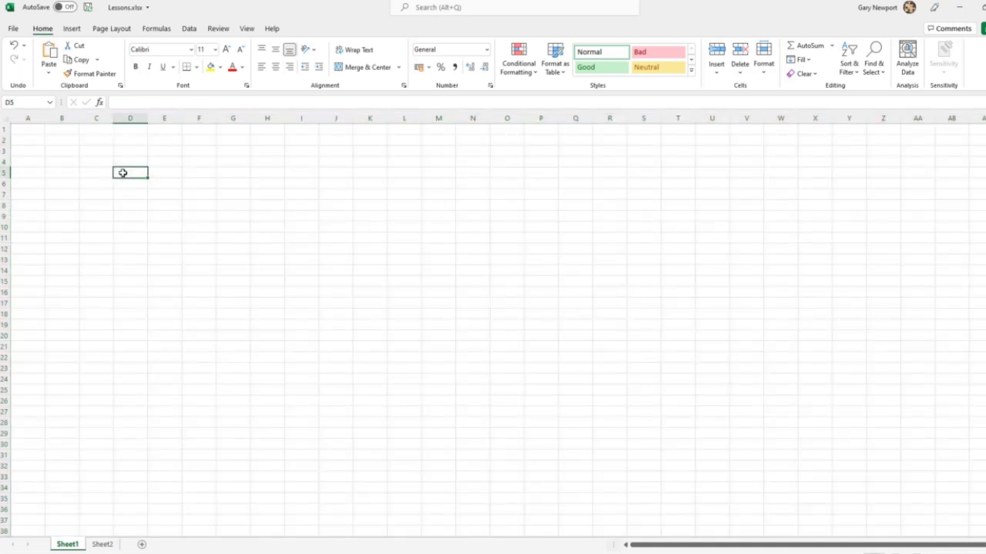
pyautogui.click(211, 172)
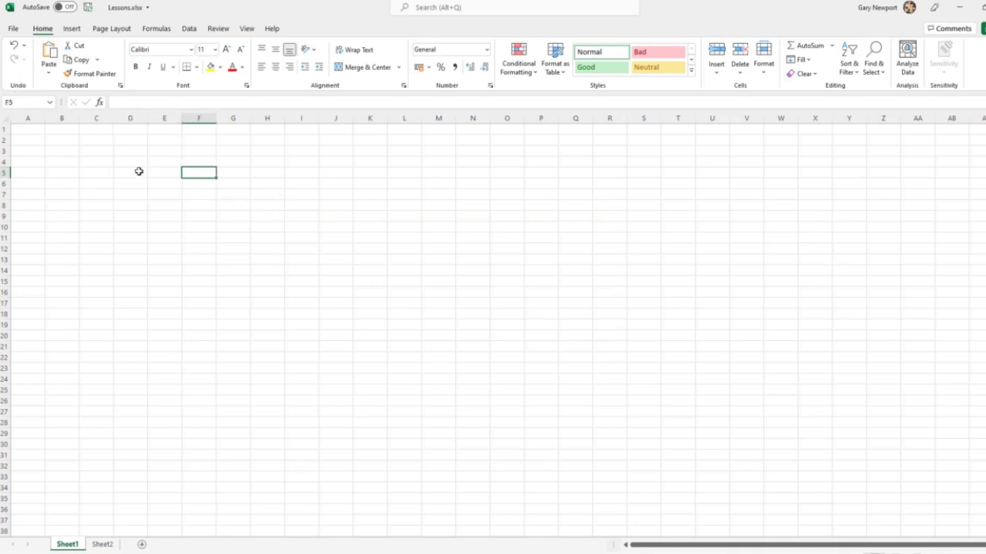
pyautogui.click(91, 148)
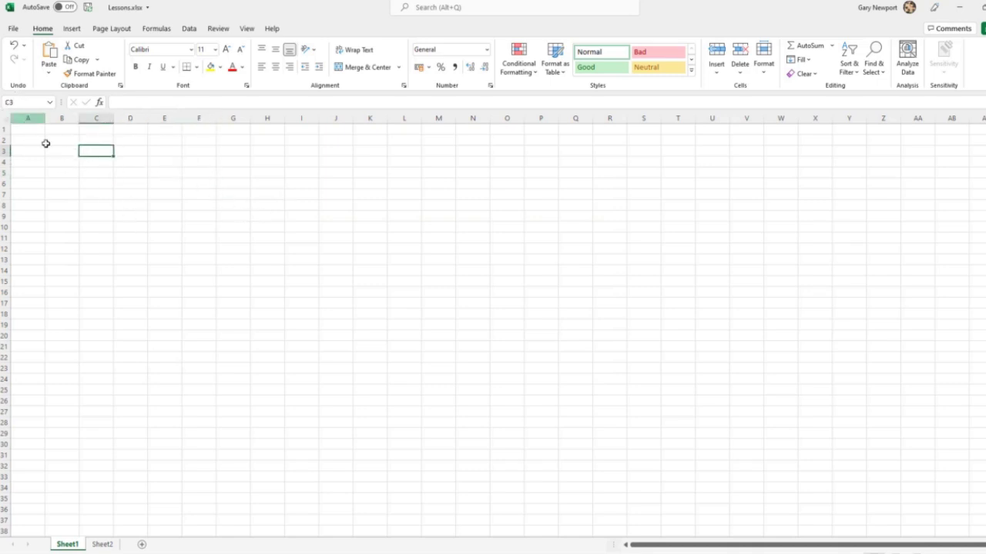
pyautogui.click(300, 217)
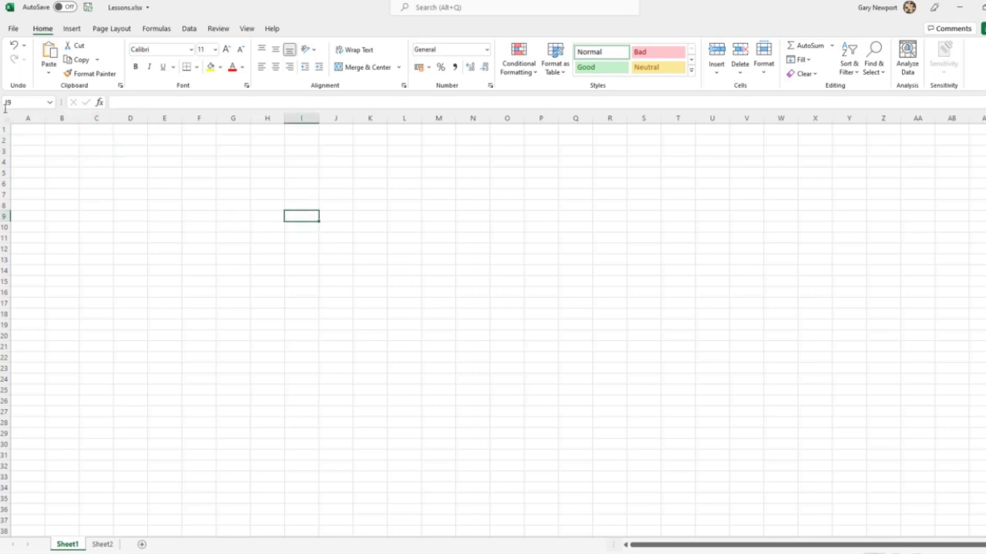
# - Select a range from C3 down to C6, extend it to F8 and on to the block C3:G10, and deselect it
pyautogui.click(95, 149)
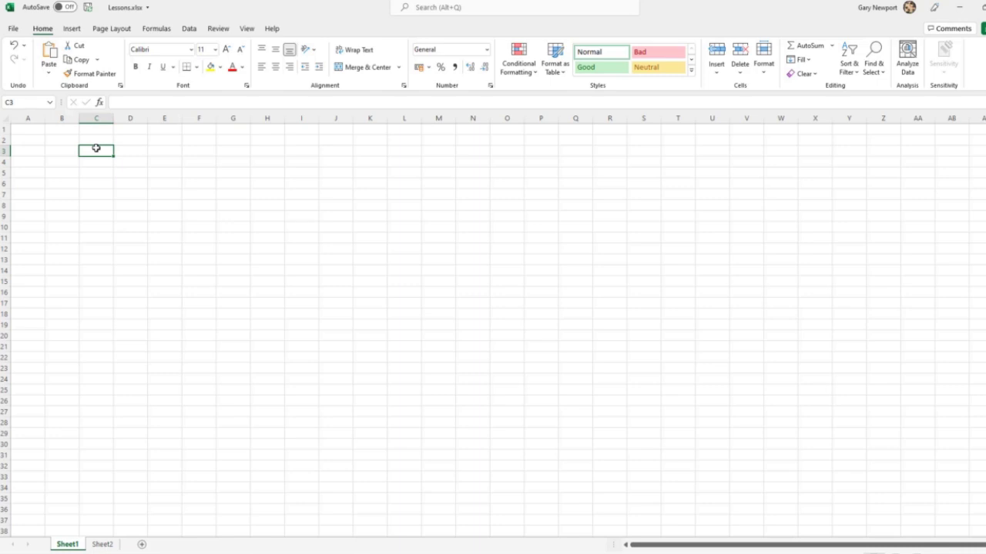
pyautogui.moveTo(95, 148); pyautogui.dragTo(110, 181)
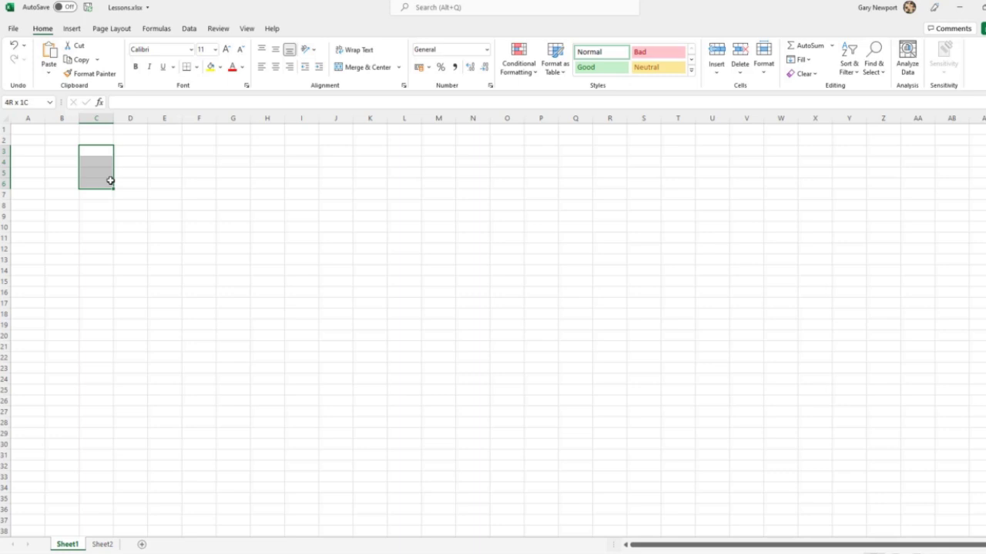
pyautogui.moveTo(110, 180); pyautogui.dragTo(188, 205)
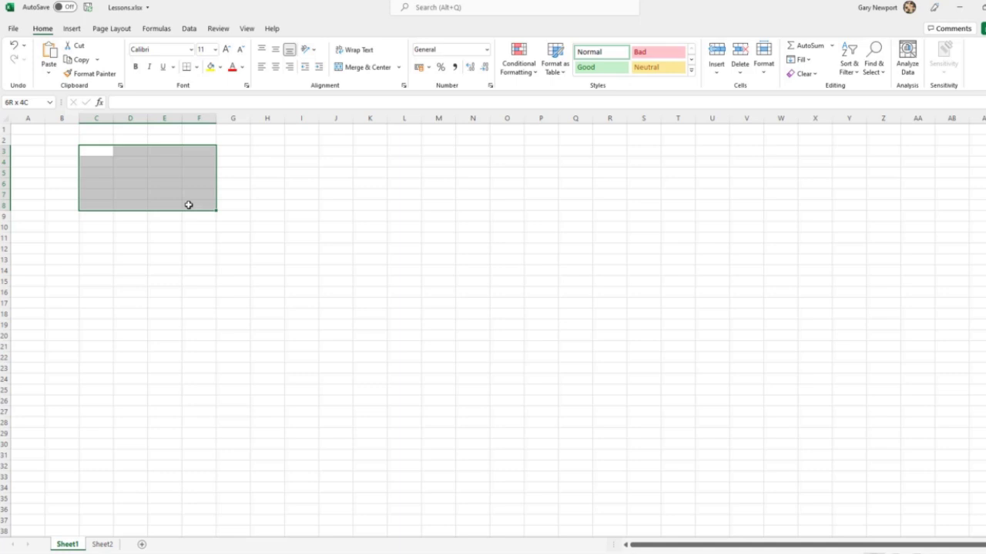
pyautogui.moveTo(189, 205); pyautogui.dragTo(241, 232)
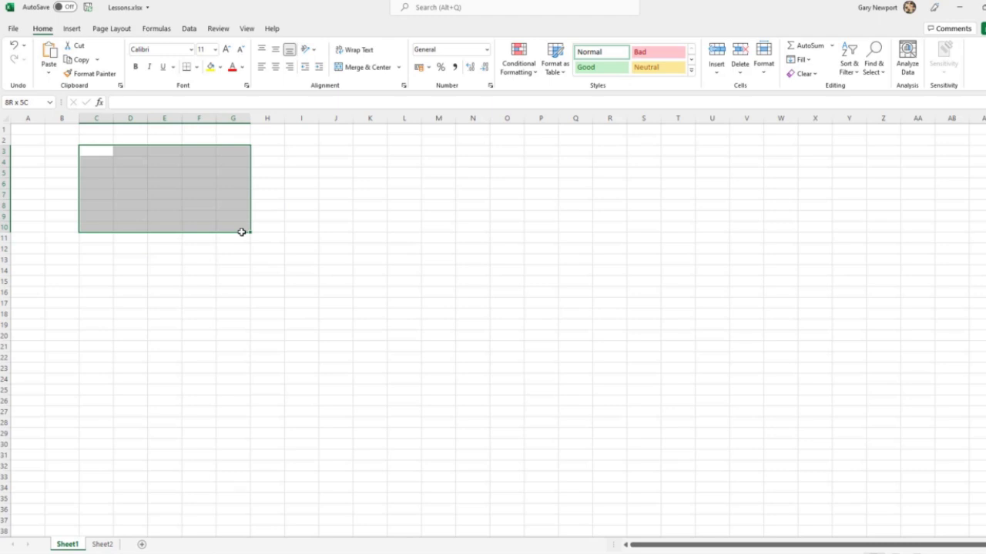
pyautogui.moveTo(241, 231); pyautogui.dragTo(241, 232)
pyautogui.click(136, 271)
# - Select the entire column B, the adjacent columns H through J, and column L on its own
pyautogui.click(63, 118)
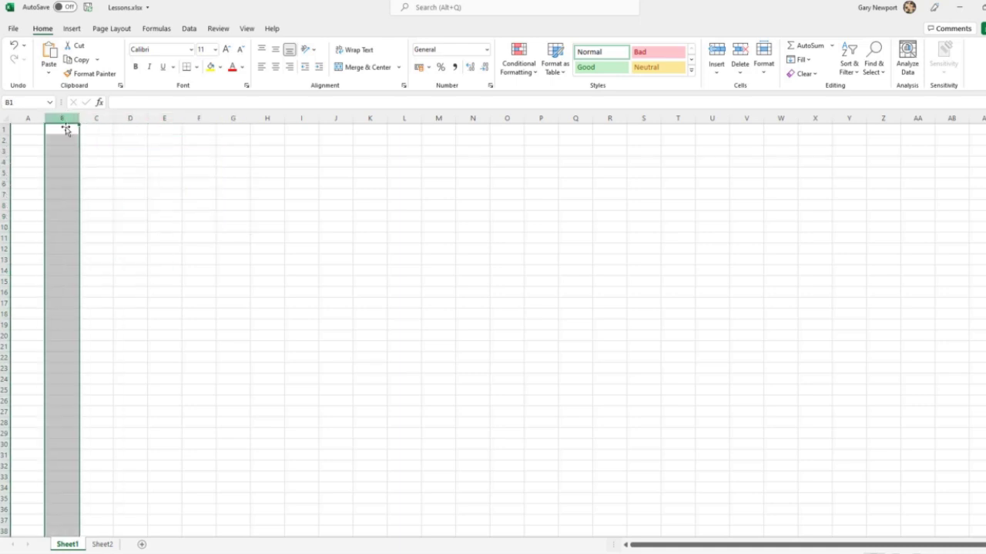
pyautogui.moveTo(63, 118); pyautogui.dragTo(336, 118)
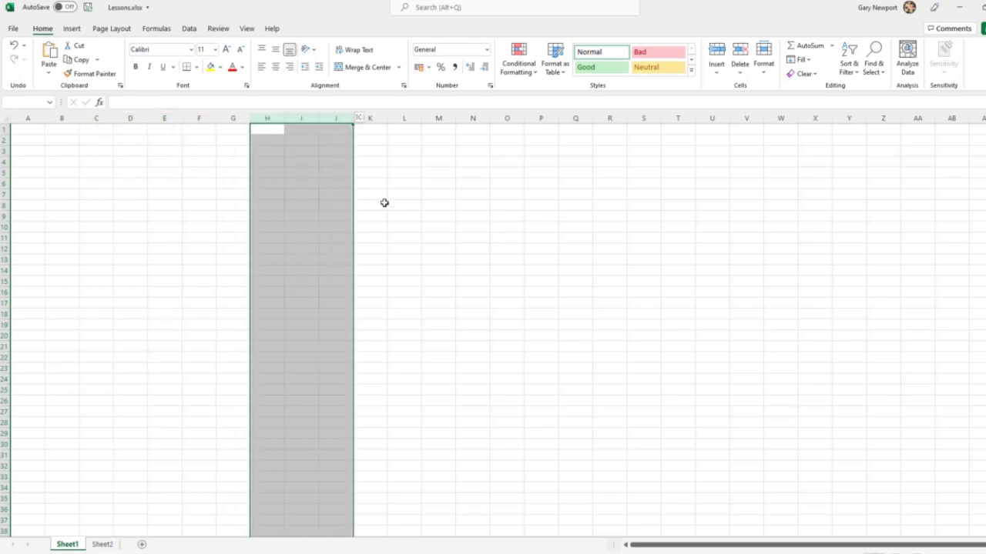
pyautogui.click(399, 118)
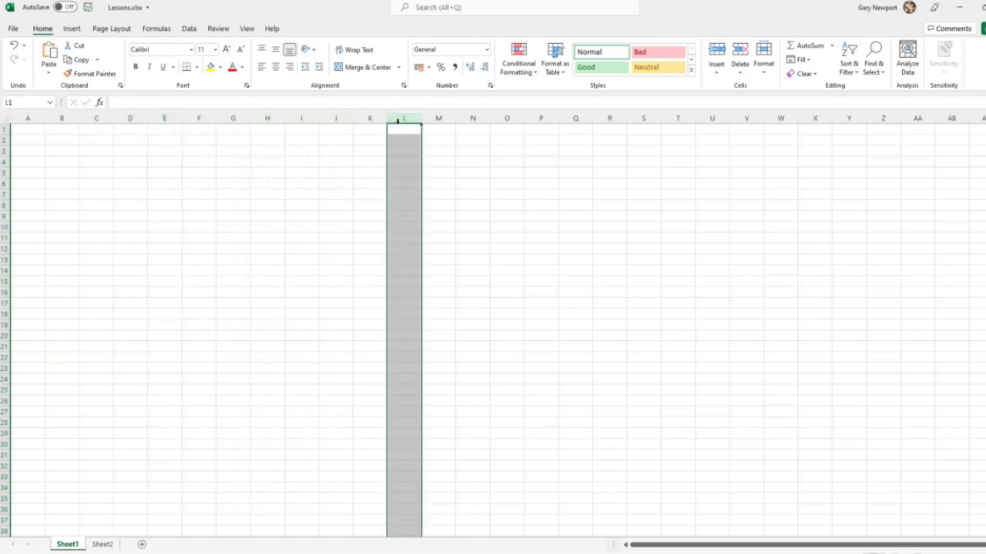
# - Select the entire columns B through I together in one sweep, and release the selection on cell K7
pyautogui.click(60, 118)
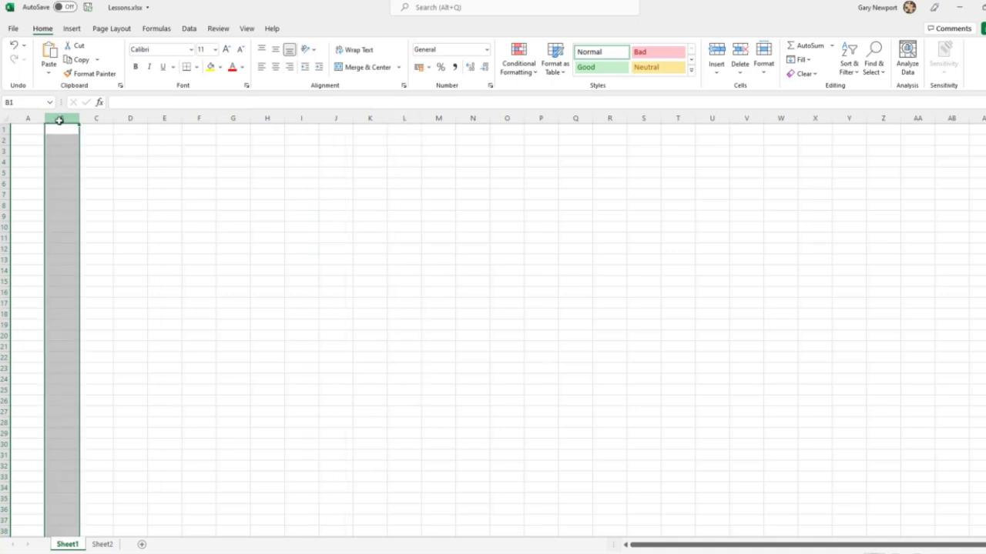
pyautogui.moveTo(60, 121); pyautogui.dragTo(306, 121)
pyautogui.click(373, 189)
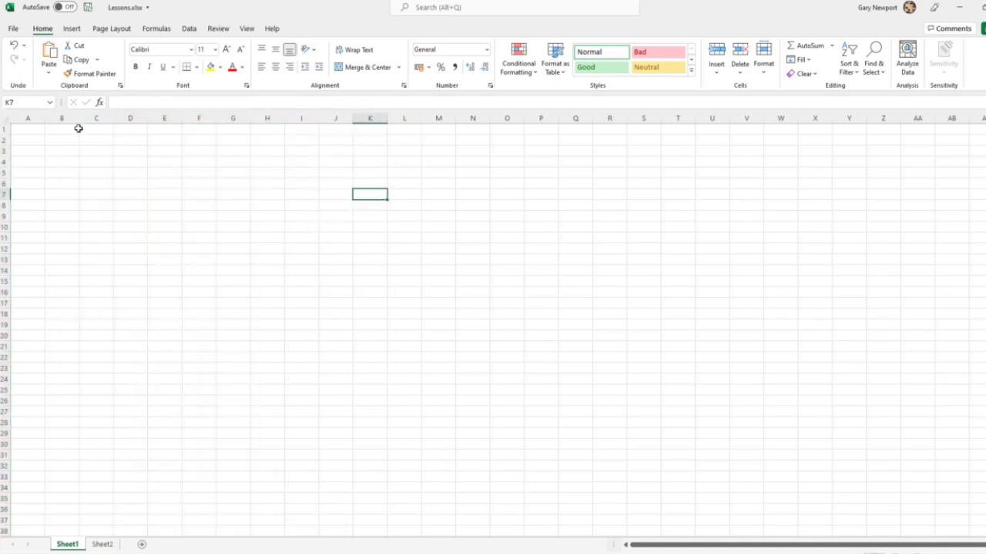
# - Select the entire column B, extend the selection directly to column R as one continuous range, and deselect it
pyautogui.click(62, 117)
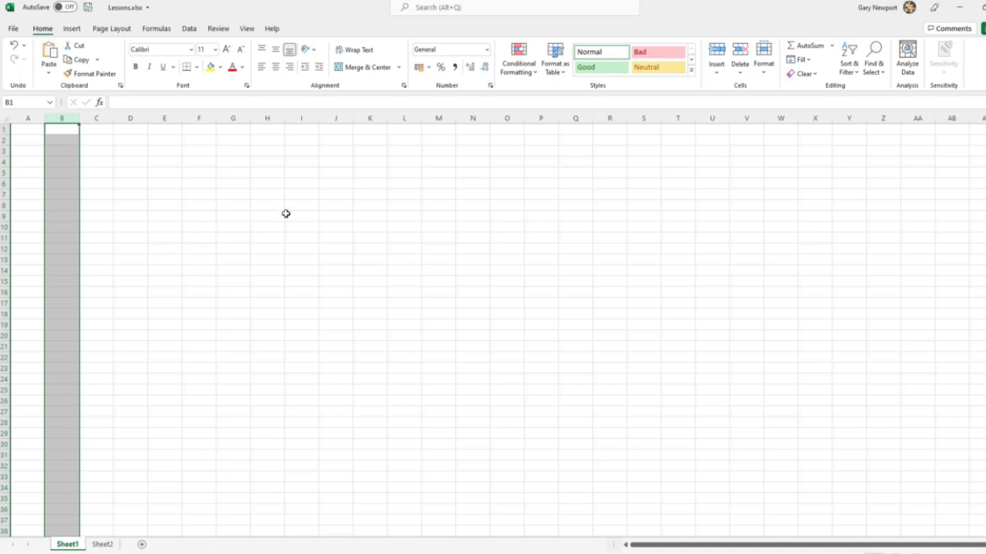
pyautogui.keyDown('shift'); pyautogui.click(610, 117); pyautogui.keyUp('shift')
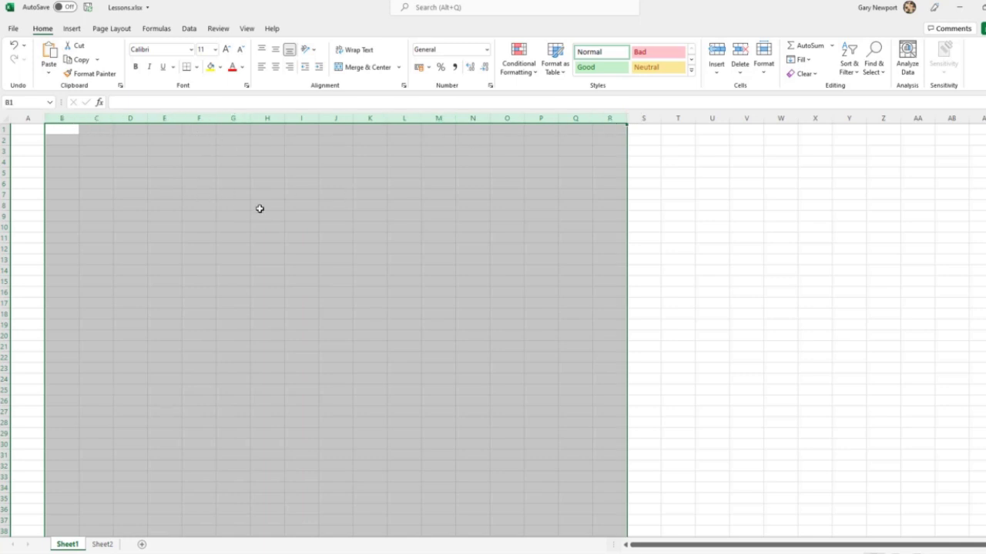
pyautogui.click(207, 192)
# - Select columns B through R again by picking only the first and last column, and select rows 2 through 29 the same way
pyautogui.click(60, 118)
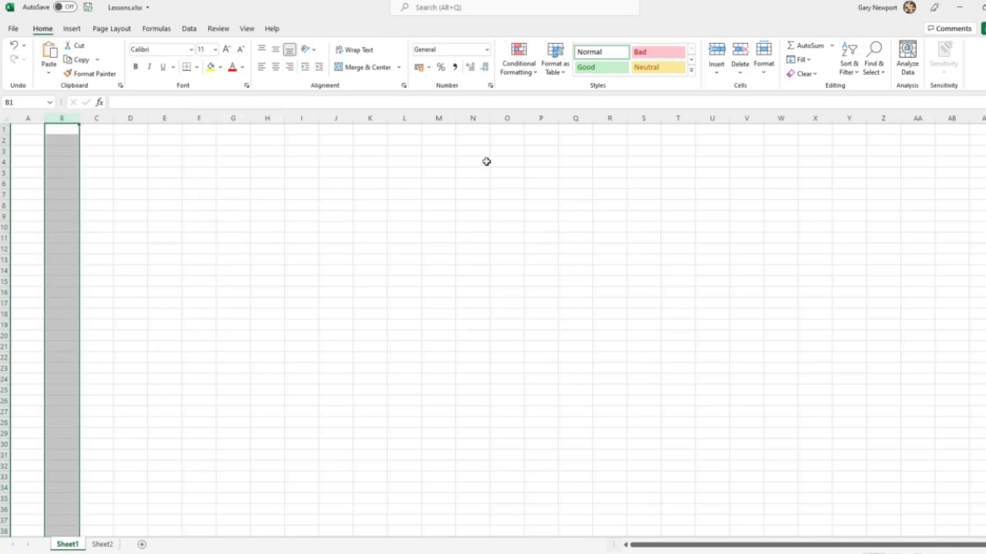
pyautogui.keyDown('shift'); pyautogui.click(608, 118); pyautogui.keyUp('shift')
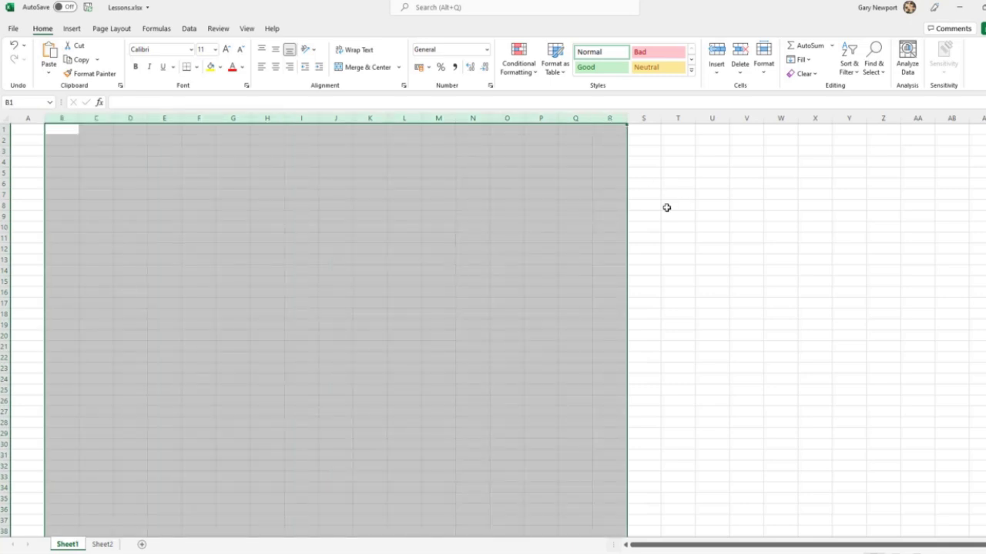
pyautogui.click(6, 140)
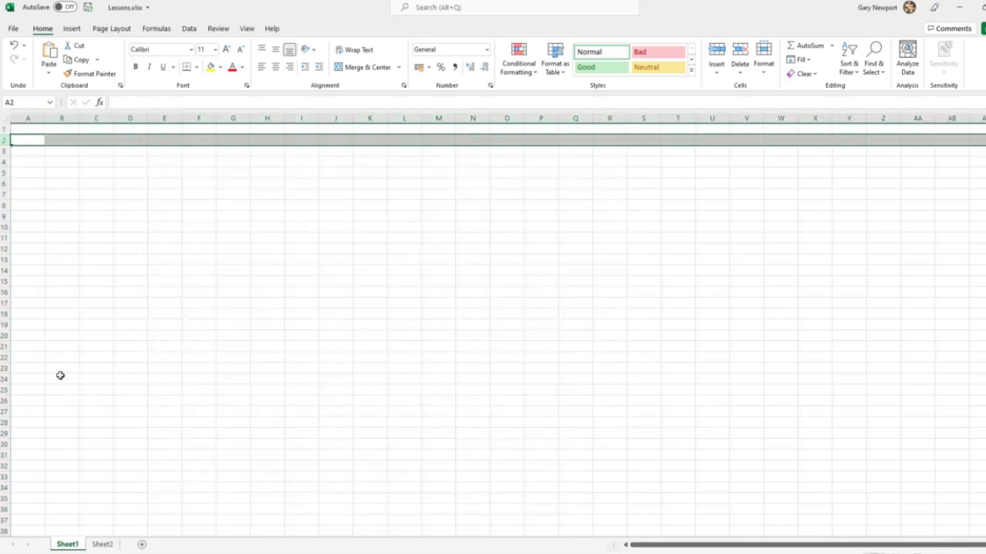
pyautogui.keyDown('shift'); pyautogui.click(3, 434); pyautogui.keyUp('shift')
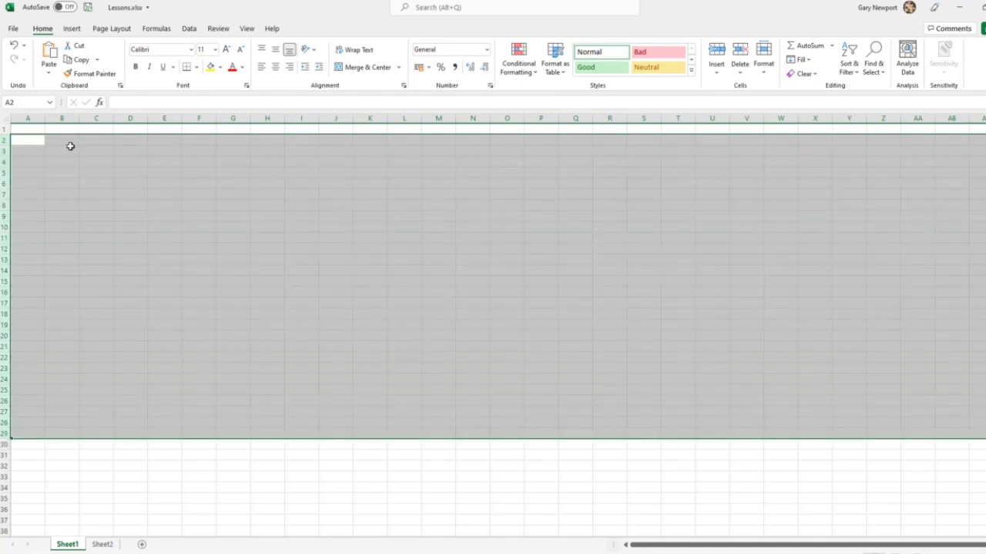
# - Select the non-adjacent entire columns B and D together, and release the selection on cell I9
pyautogui.click(62, 119)
pyautogui.keyDown('ctrl'); pyautogui.click(130, 118); pyautogui.keyUp('ctrl')
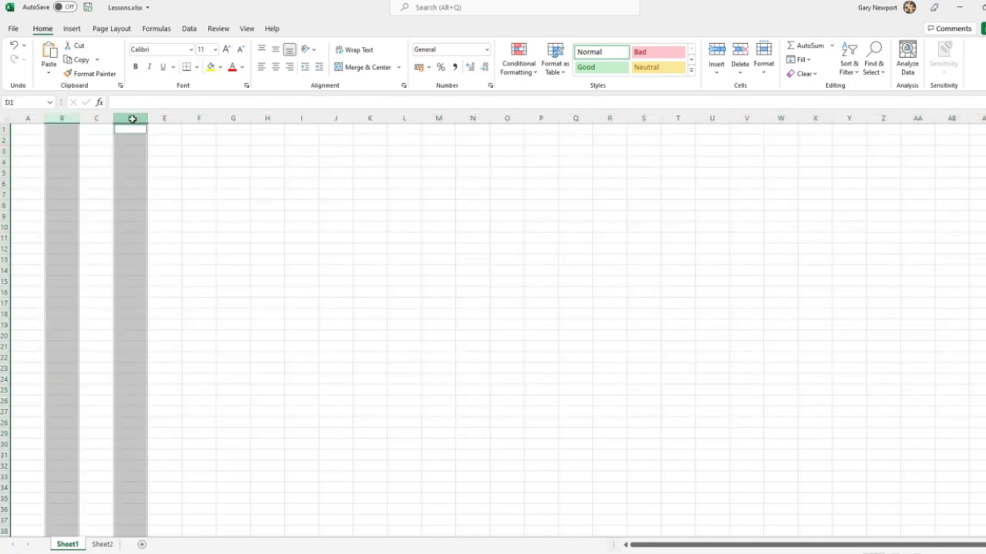
pyautogui.click(296, 214)
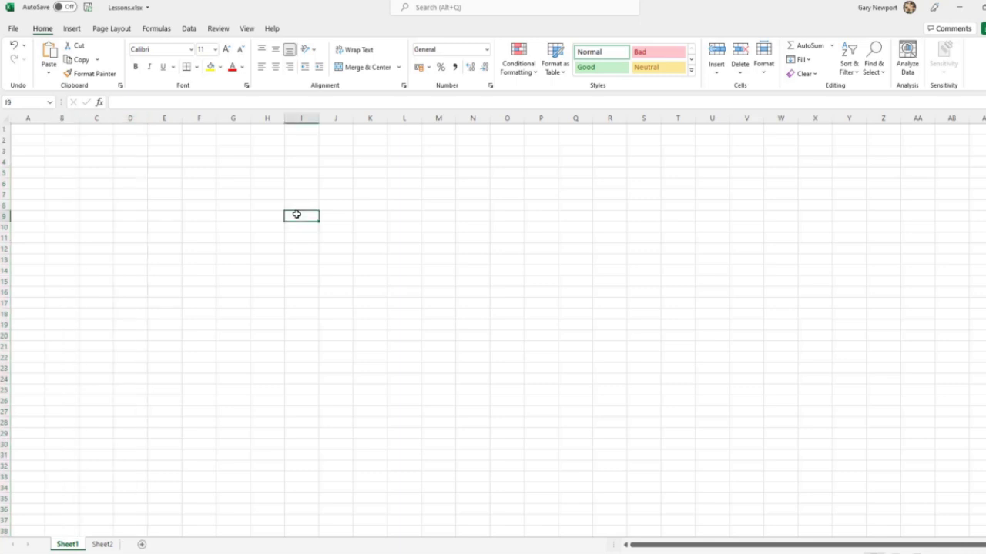
# - Select the non-adjacent entire columns B, D, I and L together
pyautogui.click(63, 118)
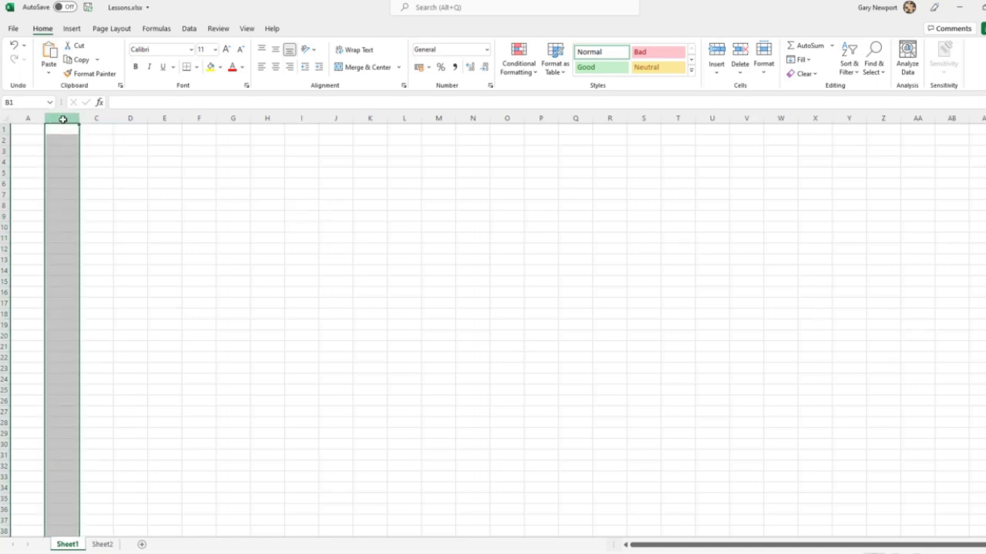
pyautogui.keyDown('ctrl'); pyautogui.click(130, 119); pyautogui.keyUp('ctrl')
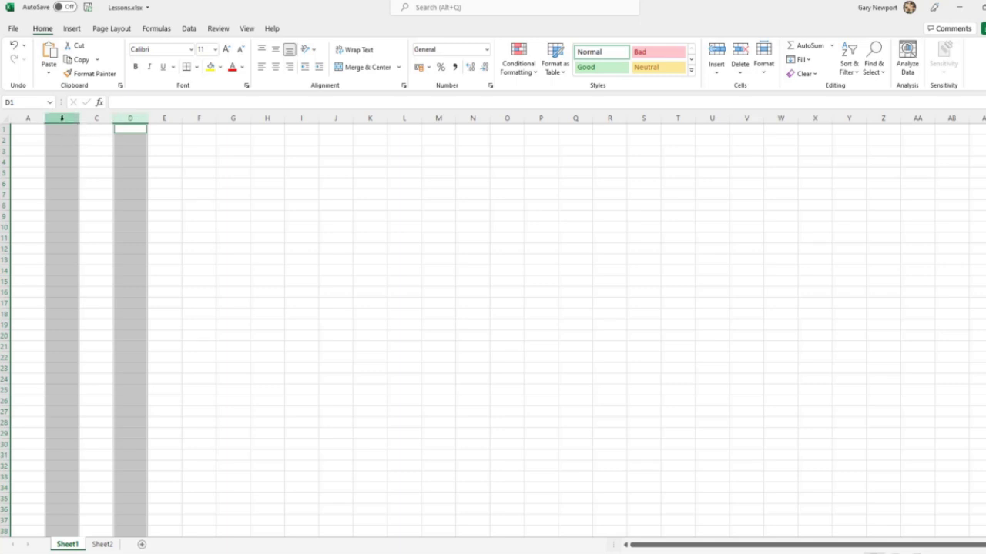
pyautogui.keyDown('ctrl'); pyautogui.click(301, 118); pyautogui.keyUp('ctrl')
pyautogui.keyDown('ctrl'); pyautogui.click(404, 118); pyautogui.keyUp('ctrl')
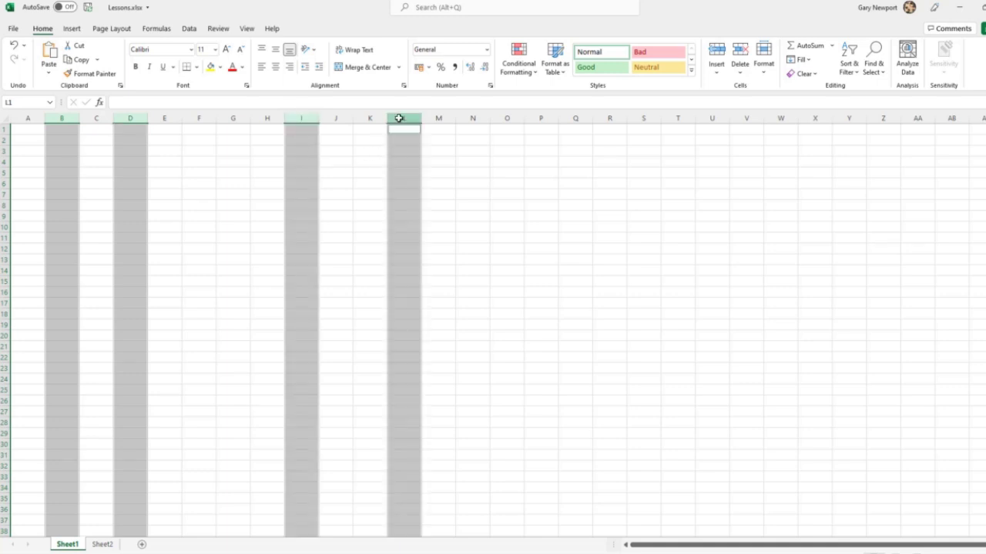
# - Add the non-adjacent entire rows 4, 12, 21, 17 and 8 to the existing column selection
pyautogui.keyDown('ctrl'); pyautogui.click(4, 160); pyautogui.keyUp('ctrl')
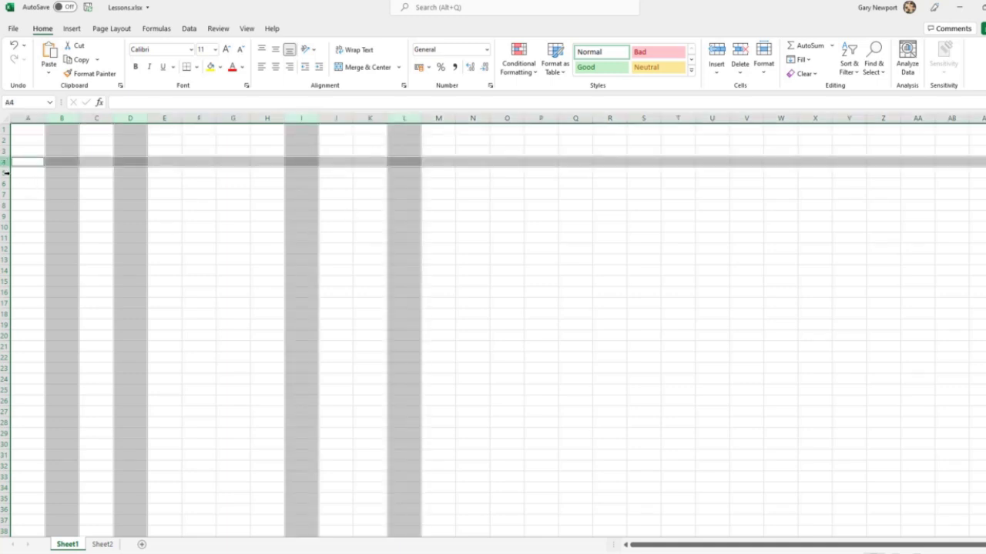
pyautogui.keyDown('ctrl'); pyautogui.click(4, 248); pyautogui.keyUp('ctrl')
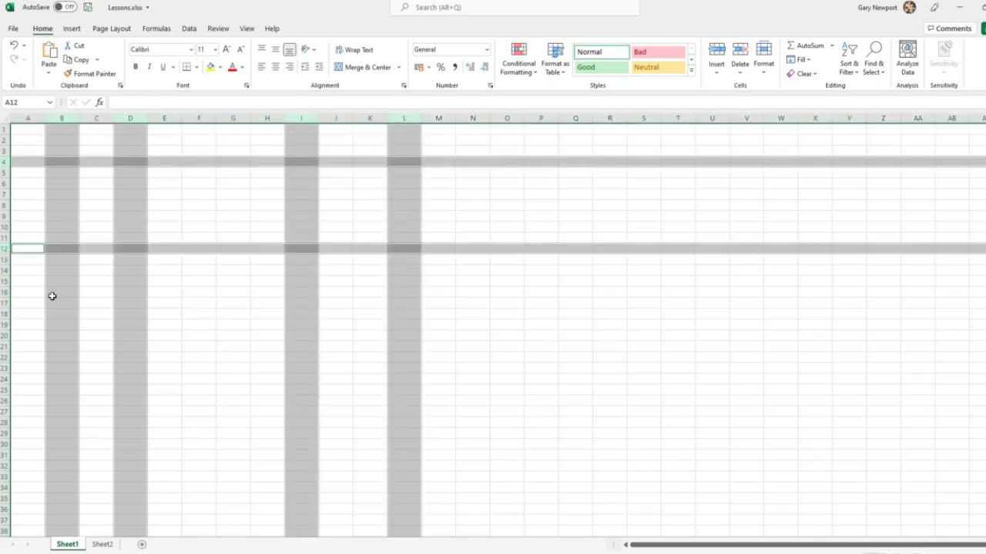
pyautogui.keyDown('ctrl'); pyautogui.click(4, 348); pyautogui.keyUp('ctrl')
pyautogui.keyDown('ctrl'); pyautogui.click(3, 303); pyautogui.keyUp('ctrl')
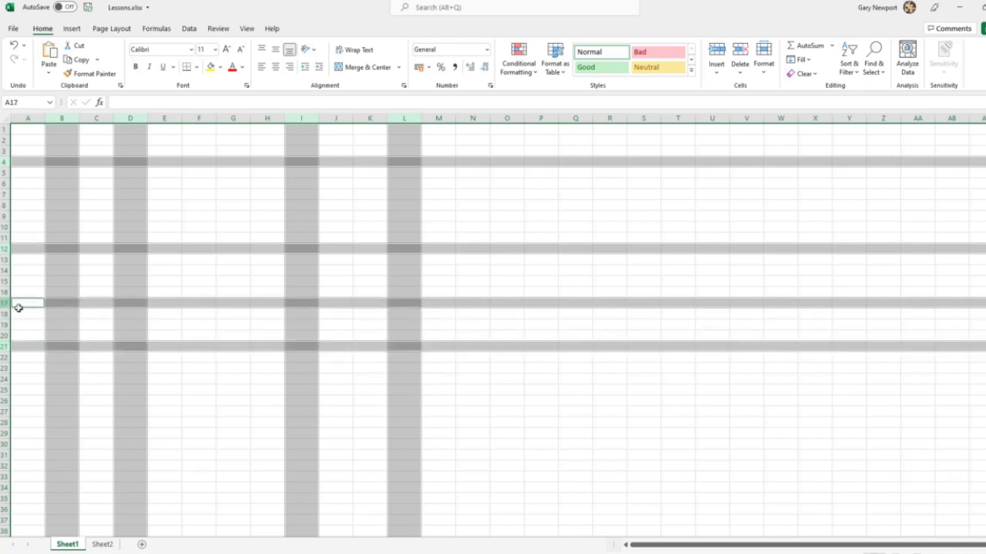
pyautogui.keyDown('ctrl'); pyautogui.click(4, 205); pyautogui.keyUp('ctrl')
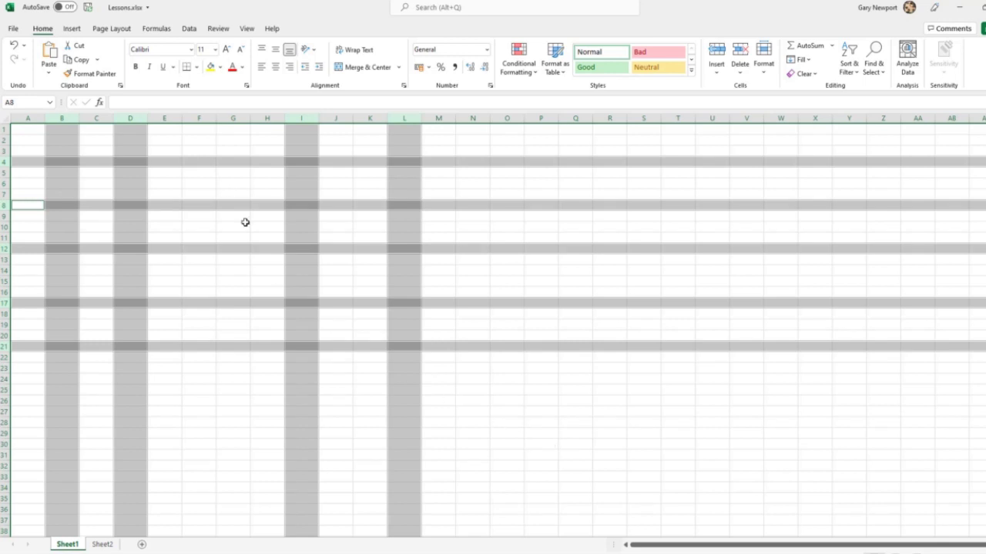
# - Release the row and column selection, select the adjacent entire columns B through G, and release them on cell L5
pyautogui.click(232, 139)
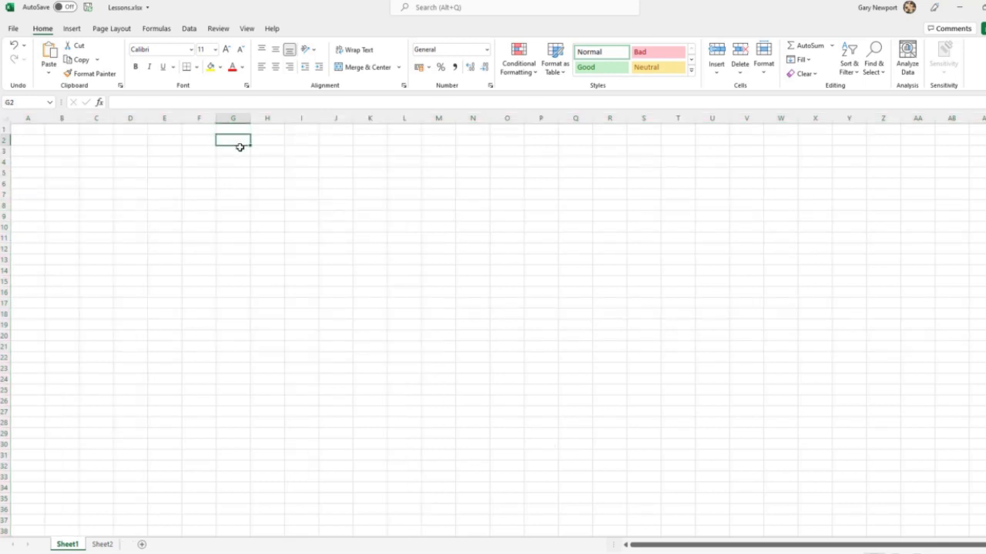
pyautogui.moveTo(77, 121); pyautogui.dragTo(223, 151)
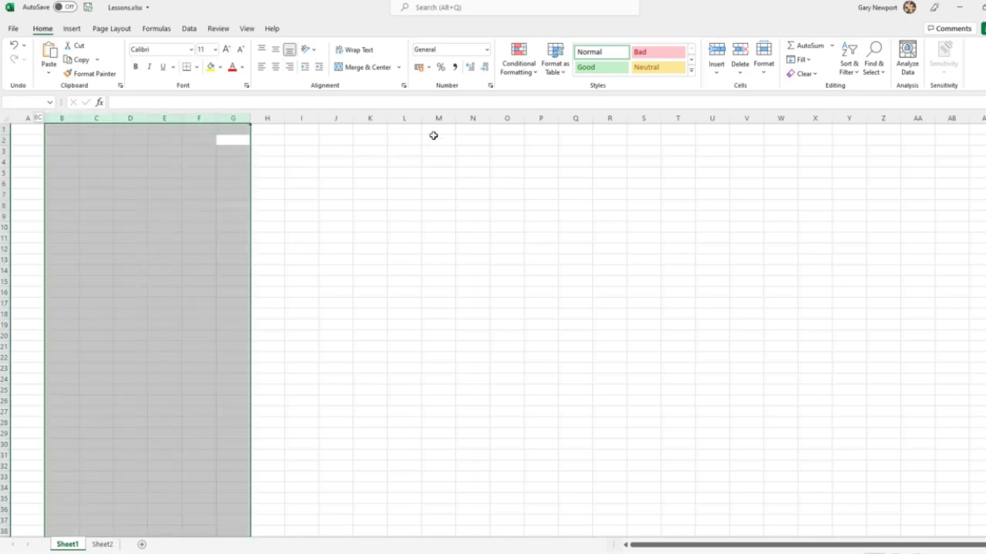
pyautogui.click(404, 172)
# - Select entire columns B through Z by picking only the first and last, and select columns B through K starting from cell K9
pyautogui.click(61, 119)
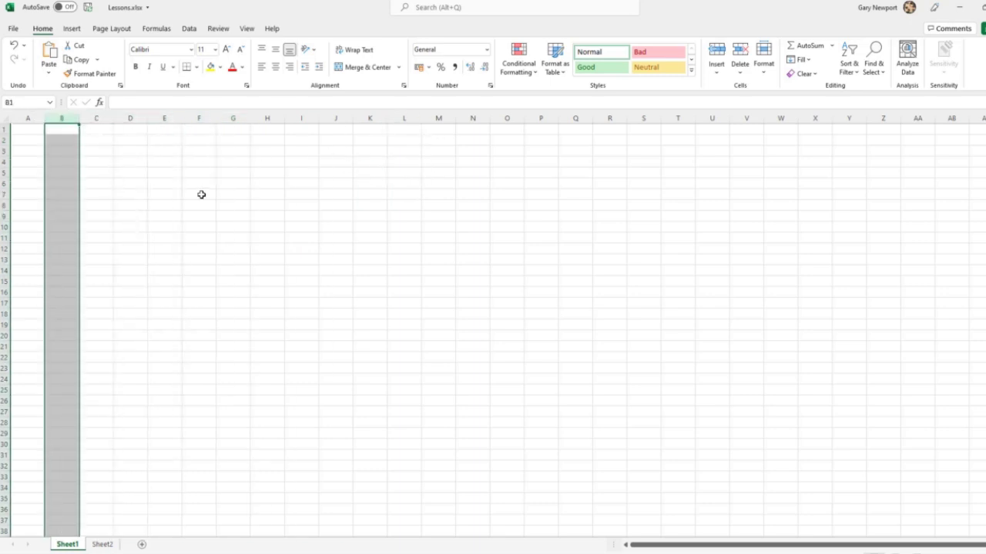
pyautogui.keyDown('shift'); pyautogui.click(883, 118); pyautogui.keyUp('shift')
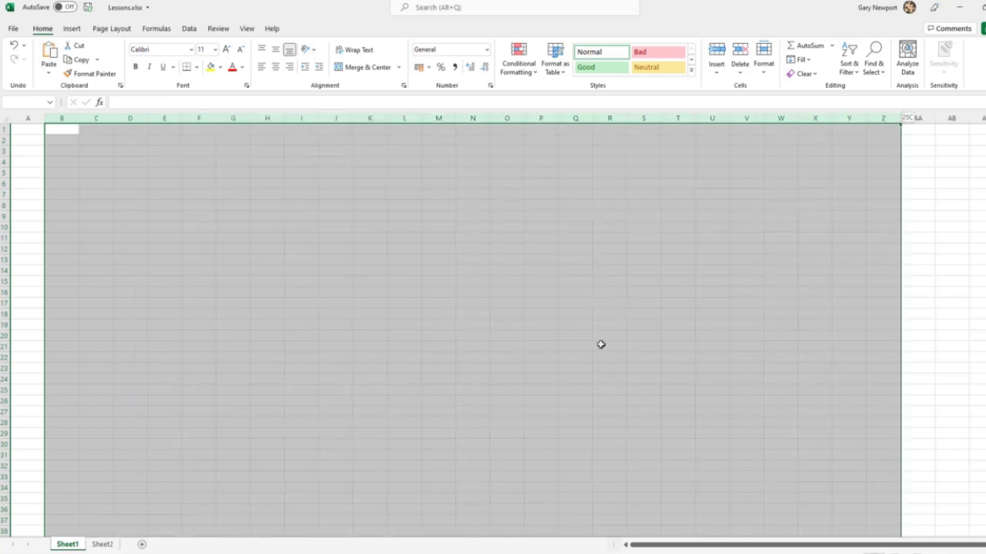
pyautogui.click(361, 215)
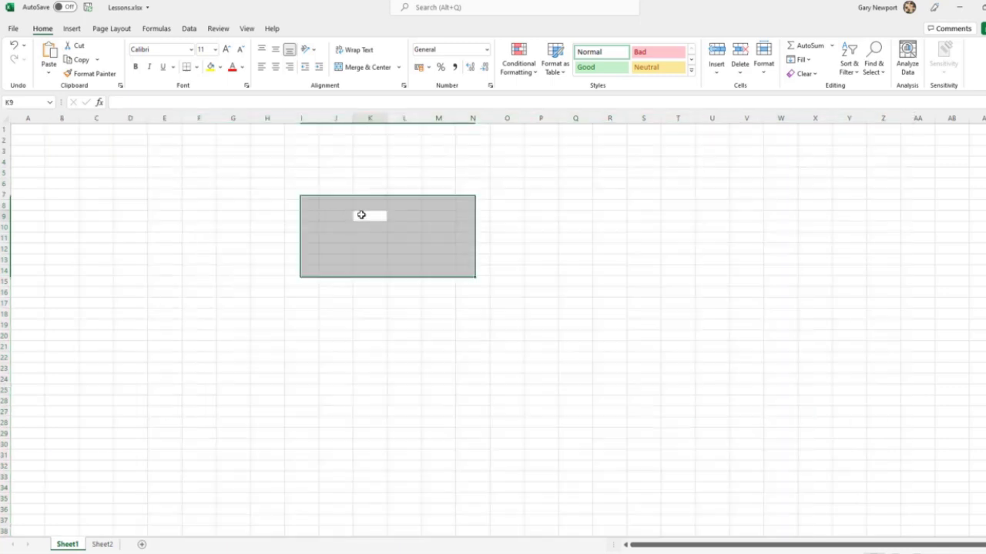
pyautogui.keyDown('shift'); pyautogui.click(62, 118); pyautogui.keyUp('shift')
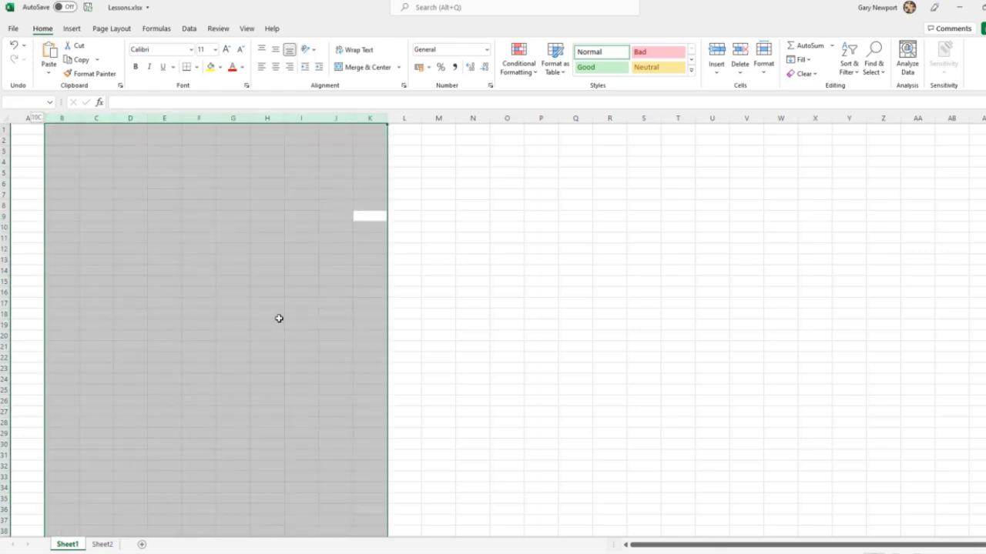
# - Select entire rows 2 through 22 by picking only the first and last row, and release the selection on cell F26
pyautogui.click(6, 139)
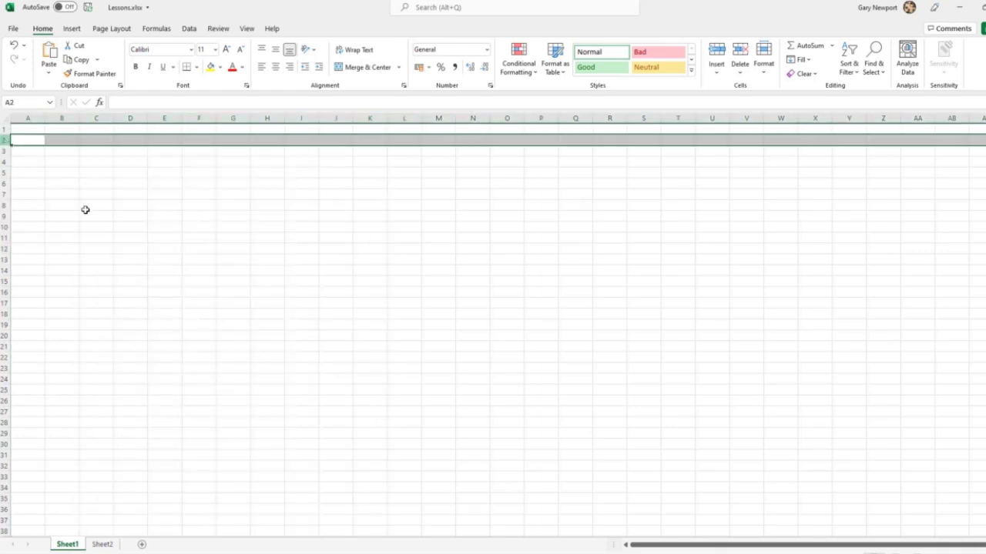
pyautogui.keyDown('shift'); pyautogui.click(5, 357); pyautogui.keyUp('shift')
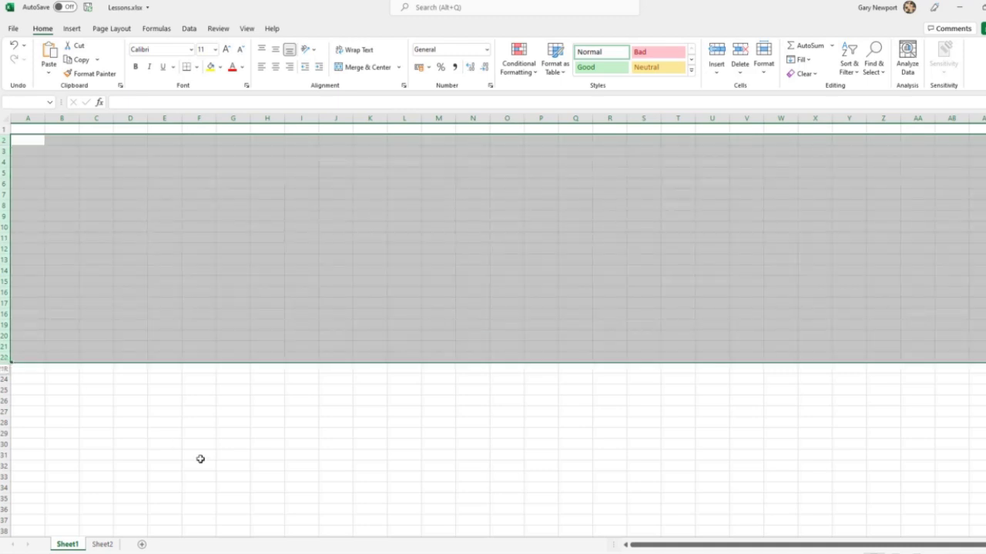
pyautogui.click(208, 398)
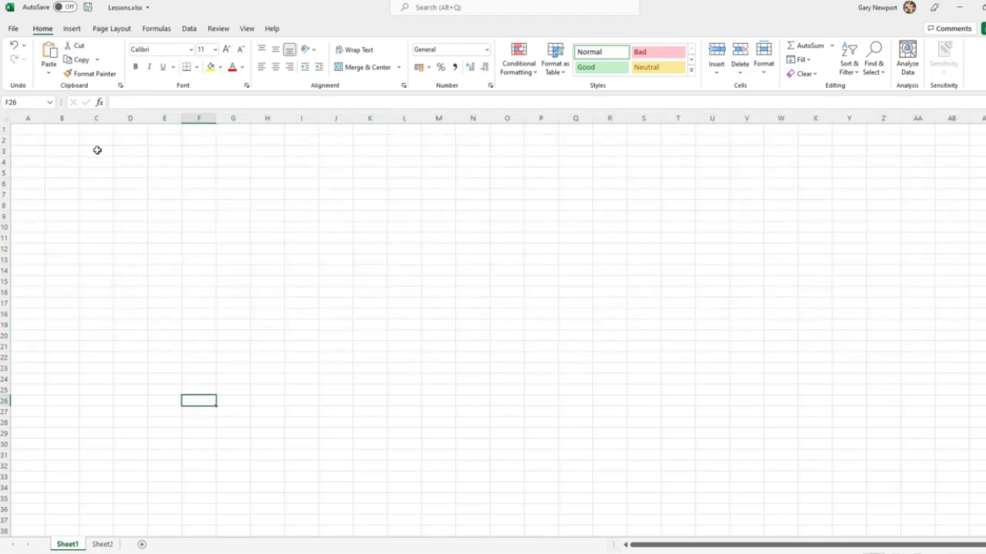
# - Select the non-adjacent entire columns B, D, F, H and J together, and release the selection on cell L13
pyautogui.click(64, 118)
pyautogui.keyDown('ctrl'); pyautogui.click(129, 118); pyautogui.keyUp('ctrl')
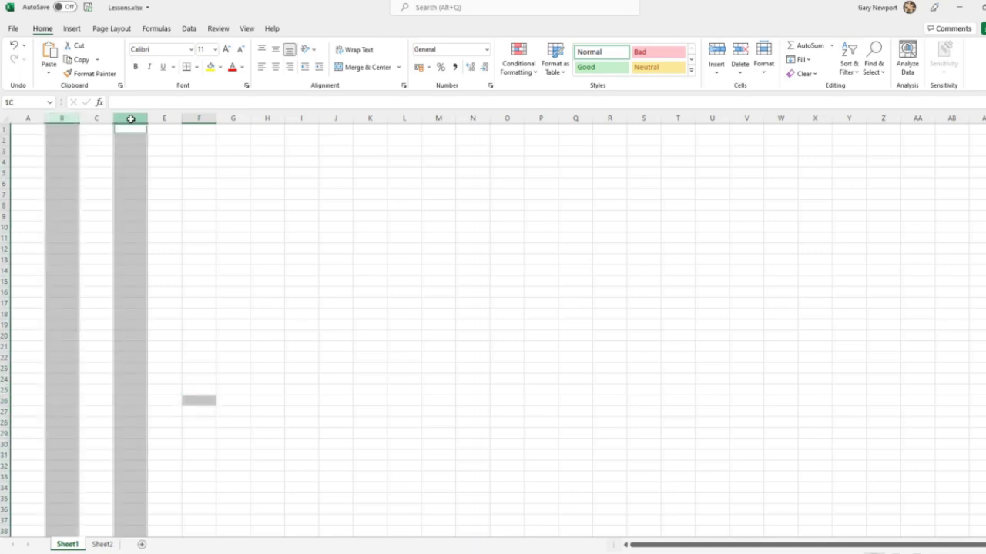
pyautogui.keyDown('ctrl'); pyautogui.click(198, 118); pyautogui.keyUp('ctrl')
pyautogui.keyDown('ctrl'); pyautogui.click(267, 118); pyautogui.keyUp('ctrl')
pyautogui.keyDown('ctrl'); pyautogui.click(336, 118); pyautogui.keyUp('ctrl')
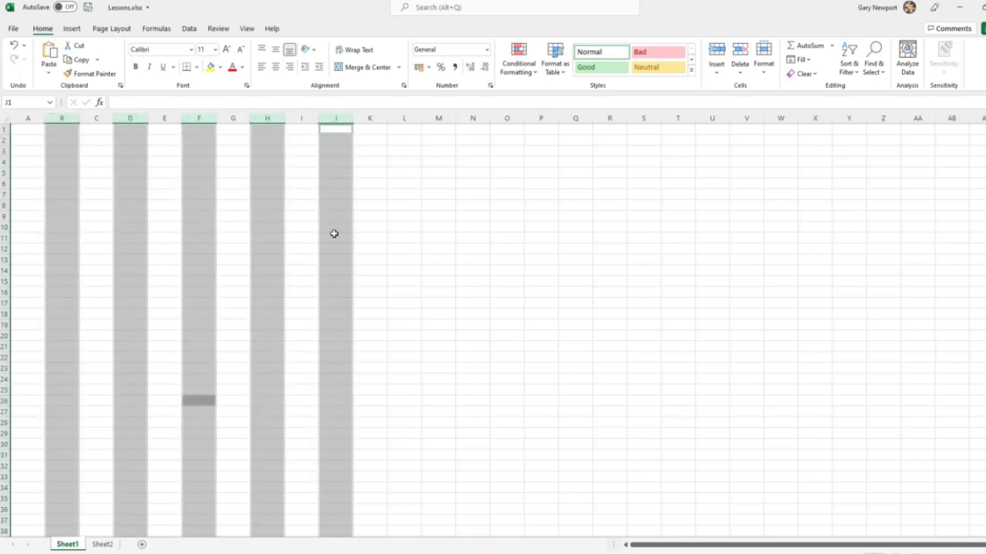
pyautogui.click(402, 258)
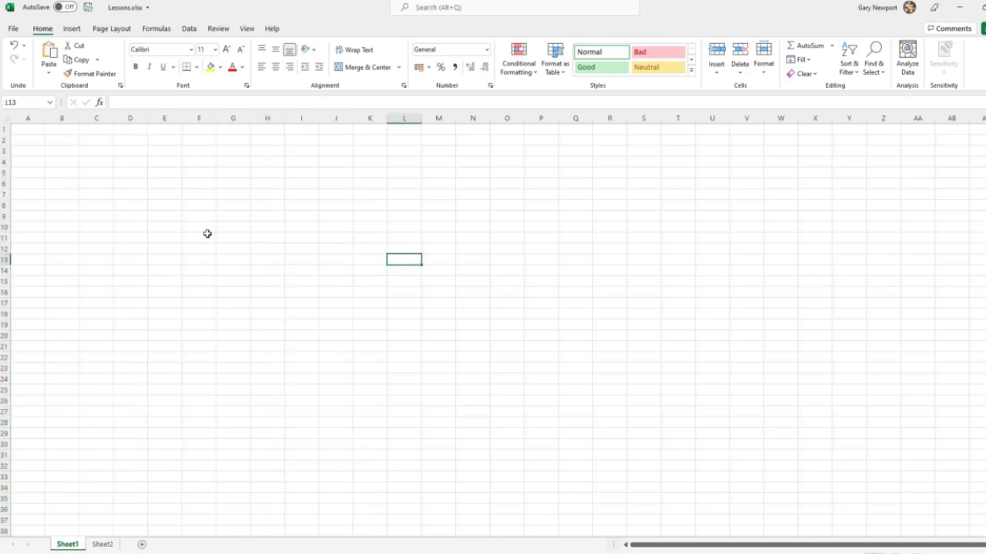
# - Select the cell block E5:L18 by picking only its opposite corner cells, and select the block E5:M21 the same way
pyautogui.click(164, 173)
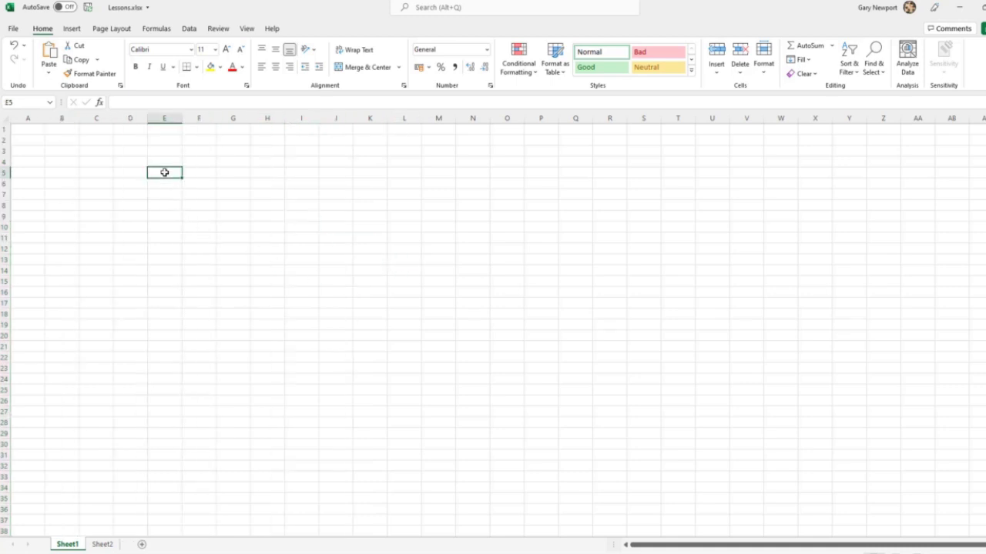
pyautogui.keyDown('shift'); pyautogui.click(412, 317); pyautogui.keyUp('shift')
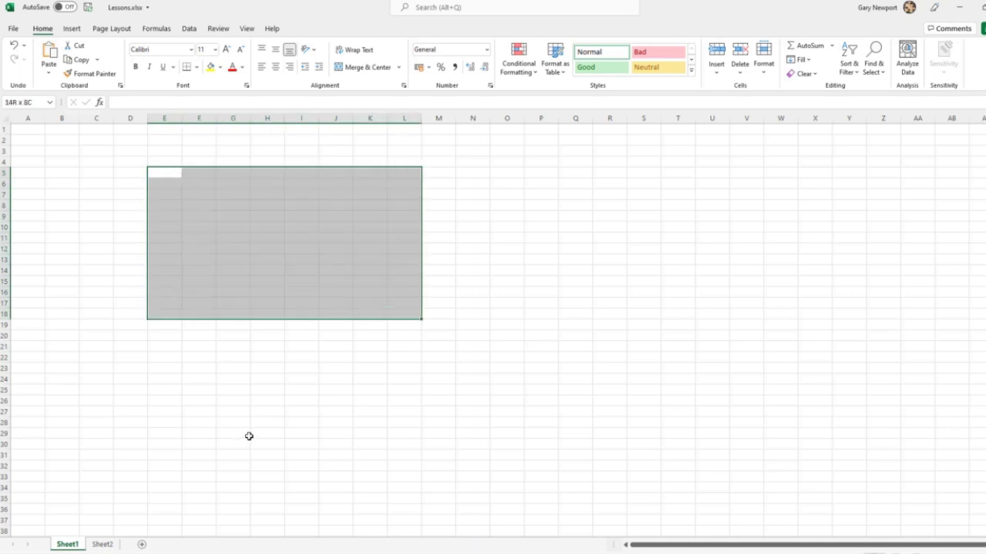
pyautogui.click(292, 409)
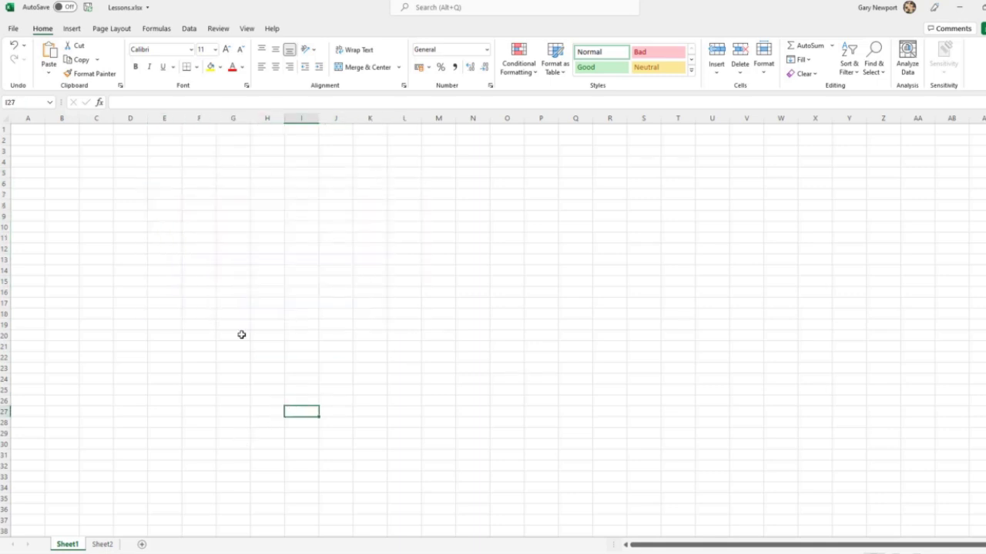
pyautogui.click(167, 169)
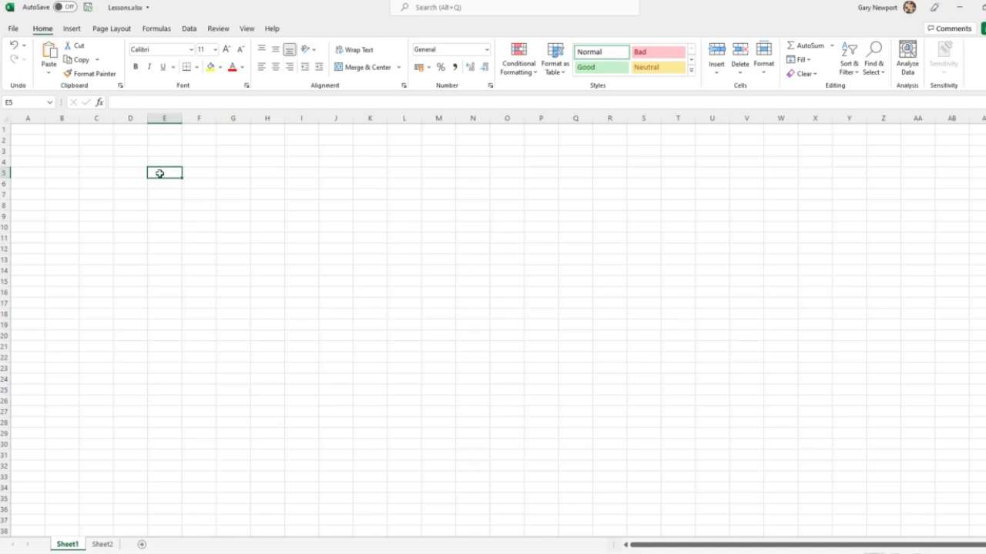
pyautogui.keyDown('shift'); pyautogui.click(445, 345); pyautogui.keyUp('shift')
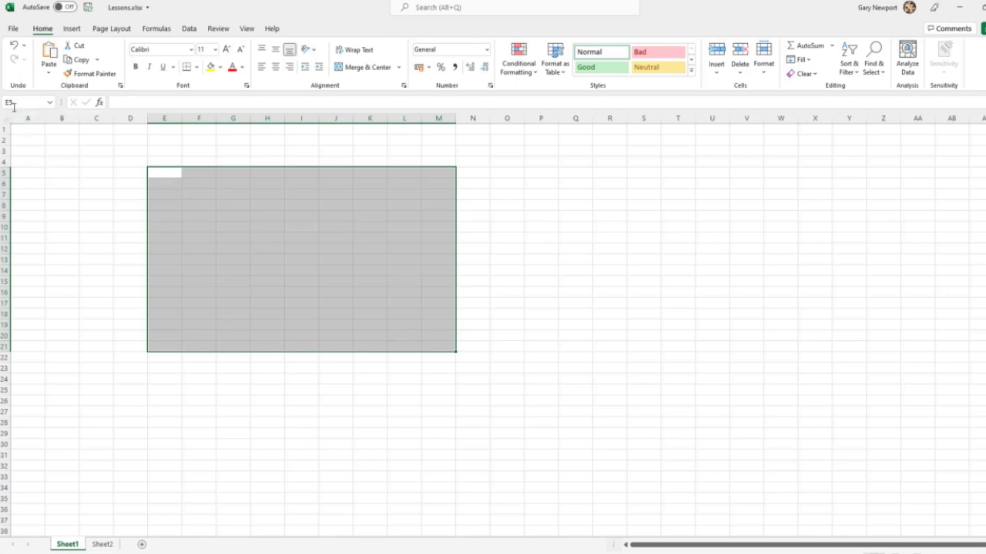
# - Select the non-adjacent cells D5, G9, J13, L6, N9 and G18 together
pyautogui.click(125, 173)
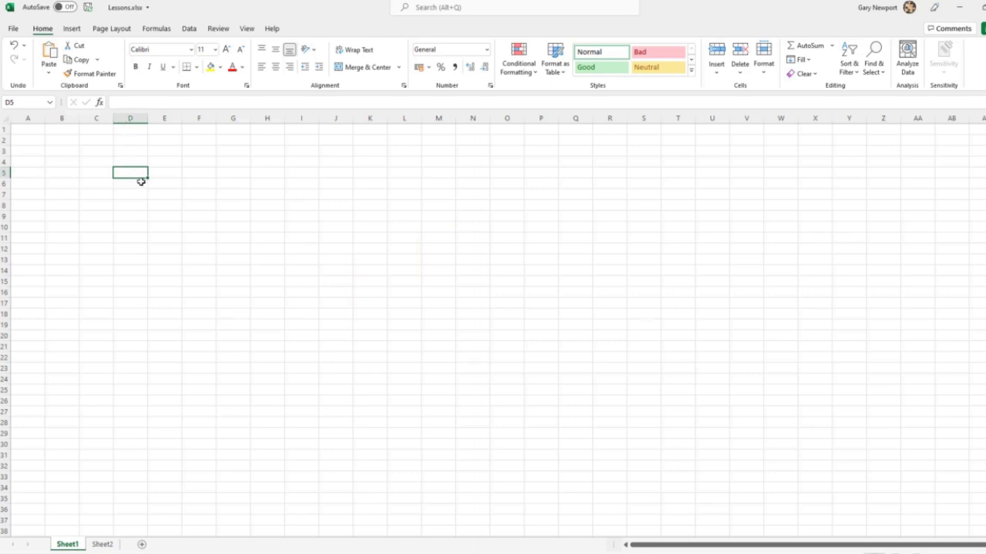
pyautogui.keyDown('ctrl'); pyautogui.click(235, 217); pyautogui.keyUp('ctrl')
pyautogui.keyDown('ctrl'); pyautogui.click(335, 260); pyautogui.keyUp('ctrl')
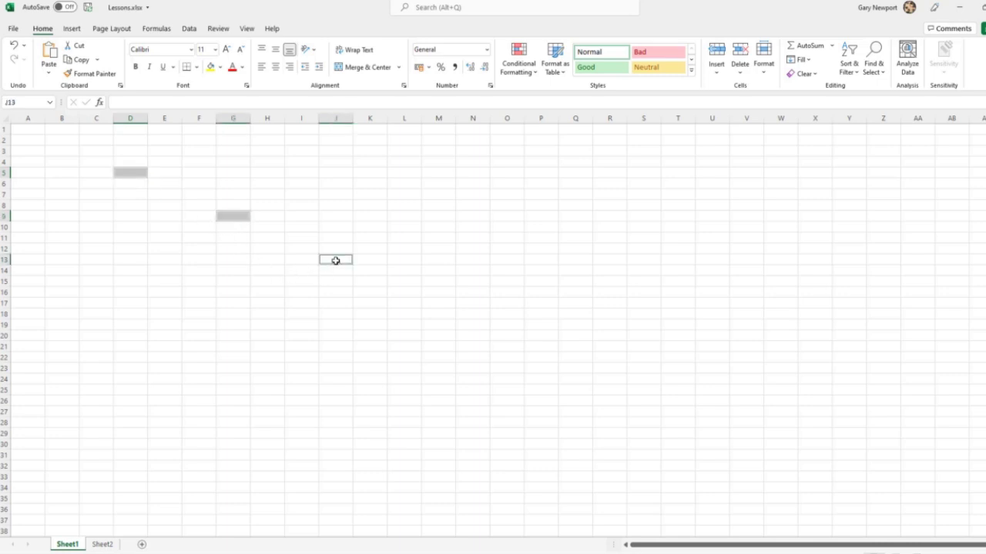
pyautogui.keyDown('ctrl'); pyautogui.click(403, 183); pyautogui.keyUp('ctrl')
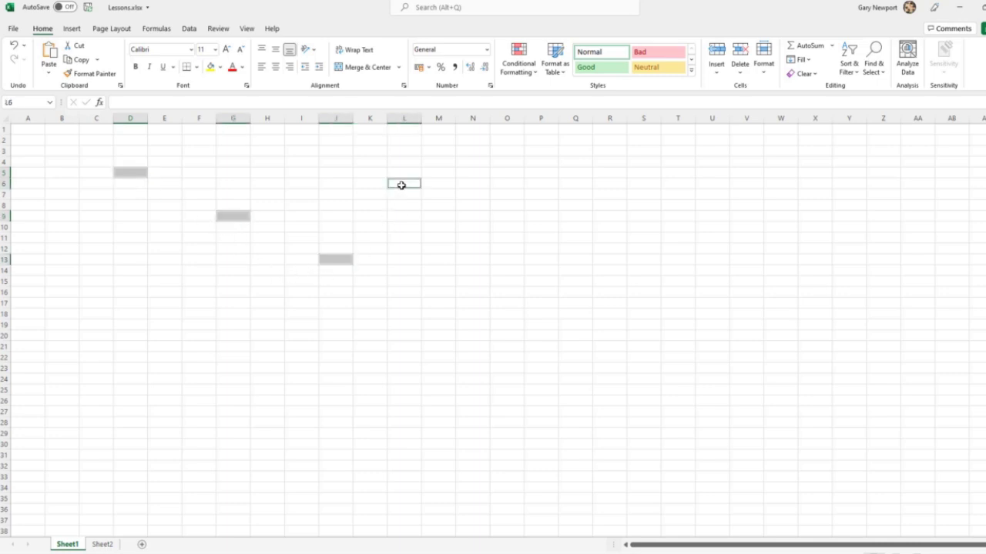
pyautogui.keyDown('ctrl'); pyautogui.click(471, 217); pyautogui.keyUp('ctrl')
pyautogui.keyDown('ctrl'); pyautogui.click(223, 314); pyautogui.keyUp('ctrl')
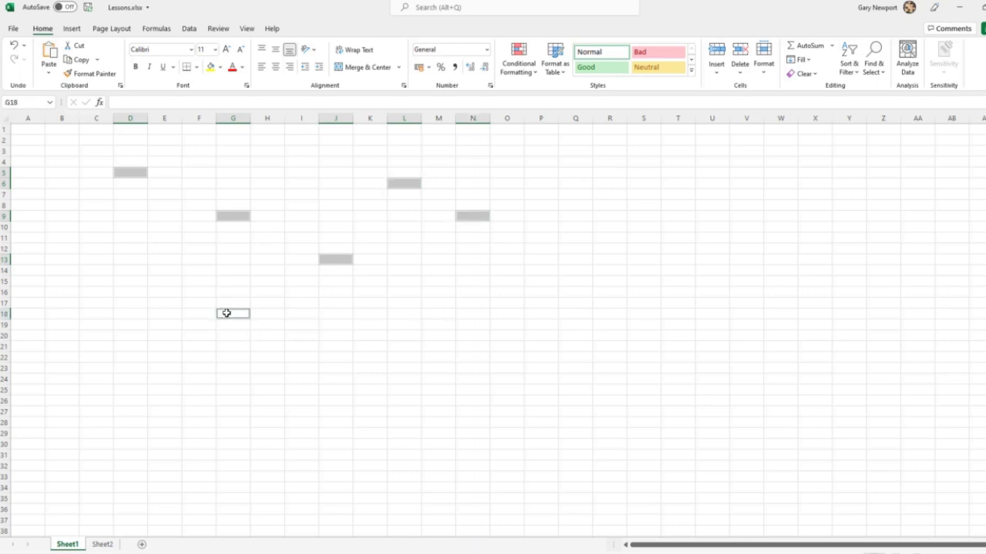
# - Add the non-adjacent cells E14, I7, L15, P14, R10, T7 and O20 to the existing cell selection
pyautogui.keyDown('ctrl'); pyautogui.click(155, 269); pyautogui.keyUp('ctrl')
pyautogui.keyDown('ctrl'); pyautogui.click(297, 192); pyautogui.keyUp('ctrl')
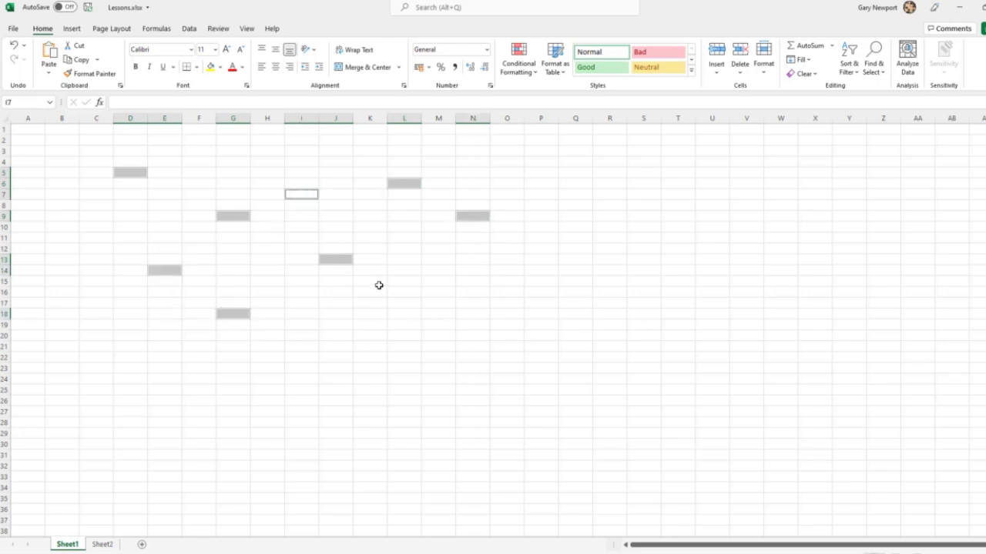
pyautogui.keyDown('ctrl'); pyautogui.click(399, 281); pyautogui.keyUp('ctrl')
pyautogui.keyDown('ctrl'); pyautogui.click(532, 271); pyautogui.keyUp('ctrl')
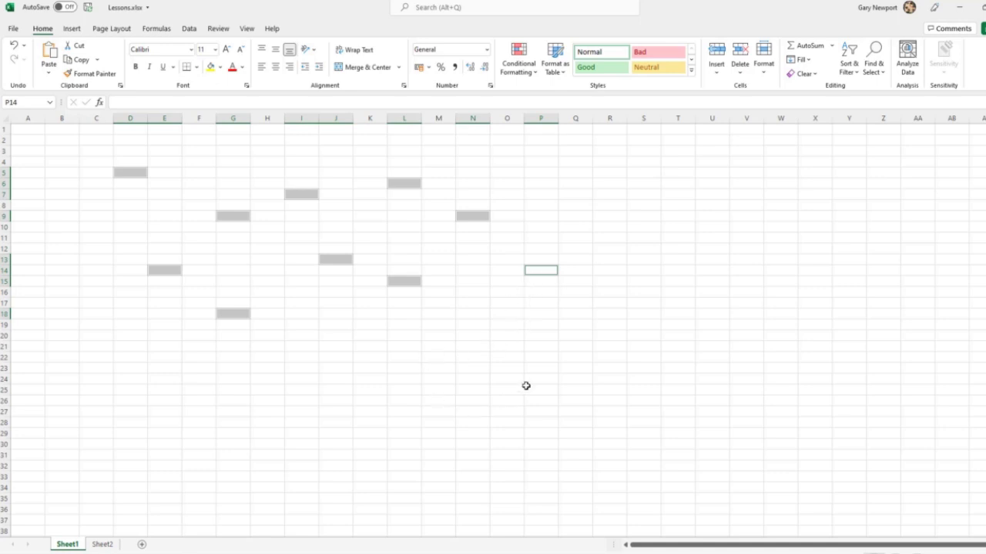
pyautogui.keyDown('ctrl'); pyautogui.click(611, 224); pyautogui.keyUp('ctrl')
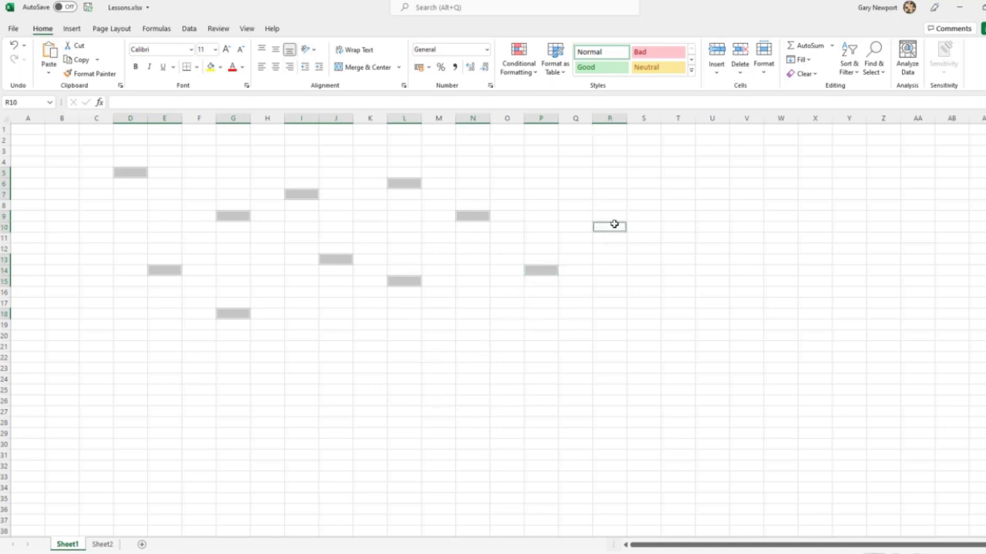
pyautogui.keyDown('ctrl'); pyautogui.click(678, 193); pyautogui.keyUp('ctrl')
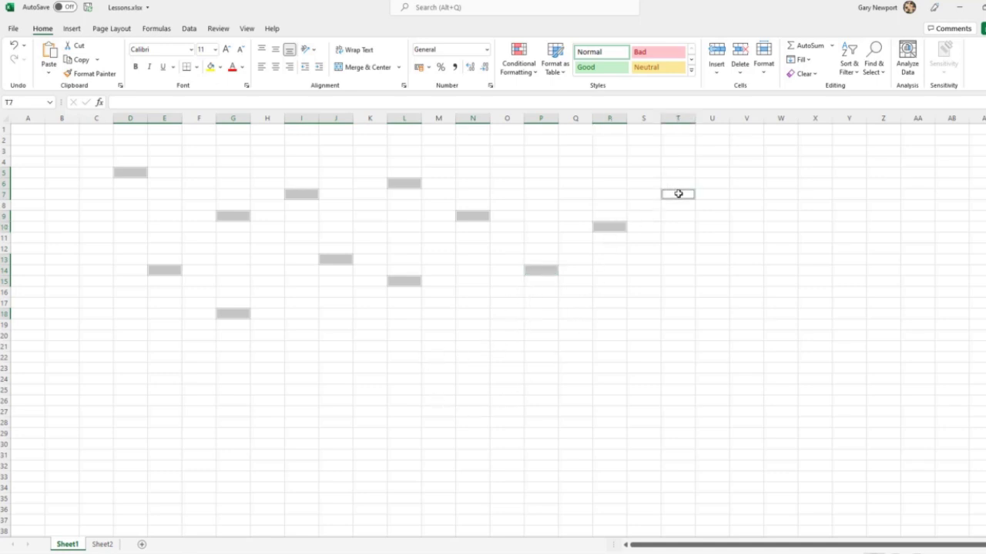
pyautogui.keyDown('ctrl'); pyautogui.click(506, 335); pyautogui.keyUp('ctrl')
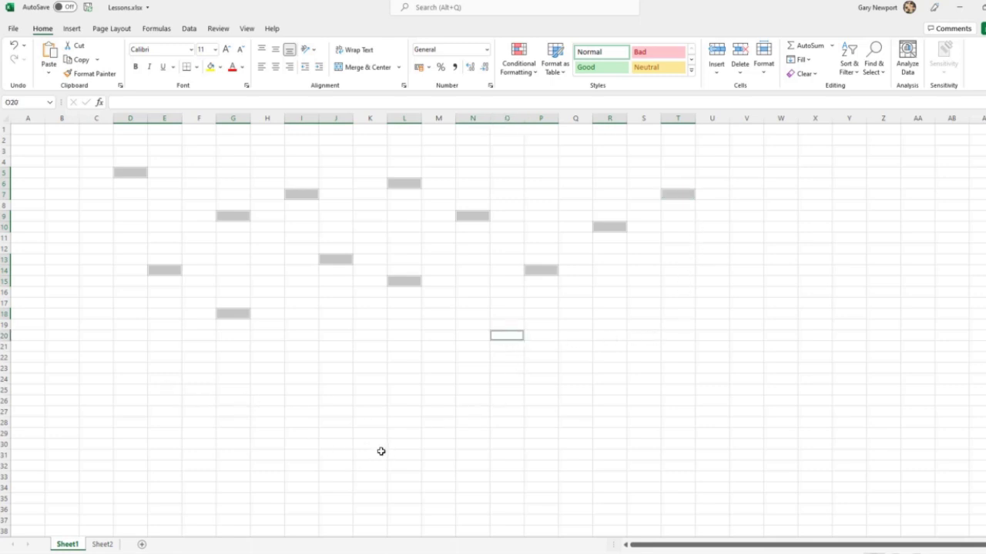
# - Move the active cell through all the selected cells from D5 back to O20, and release the selection on cell L32
pyautogui.press('Return')
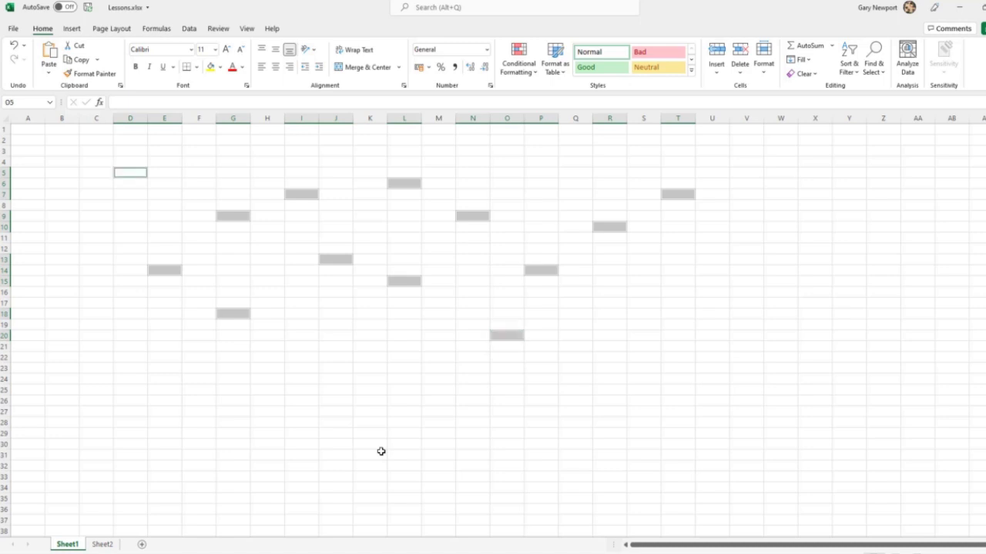
pyautogui.press('Return')
pyautogui.press('Return')
pyautogui.press('Return')
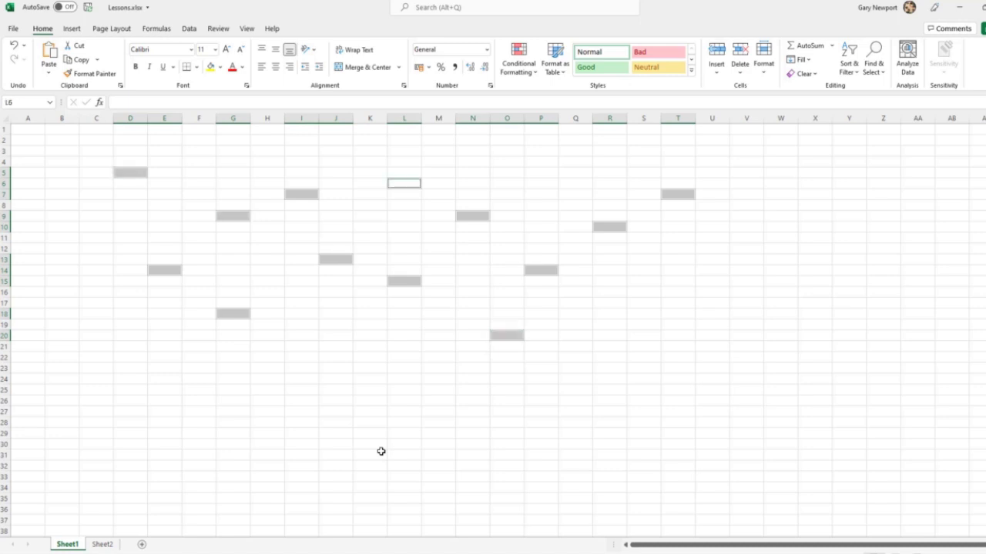
pyautogui.press('Return')
pyautogui.press('Return')
pyautogui.press('Return')
pyautogui.press('Return')
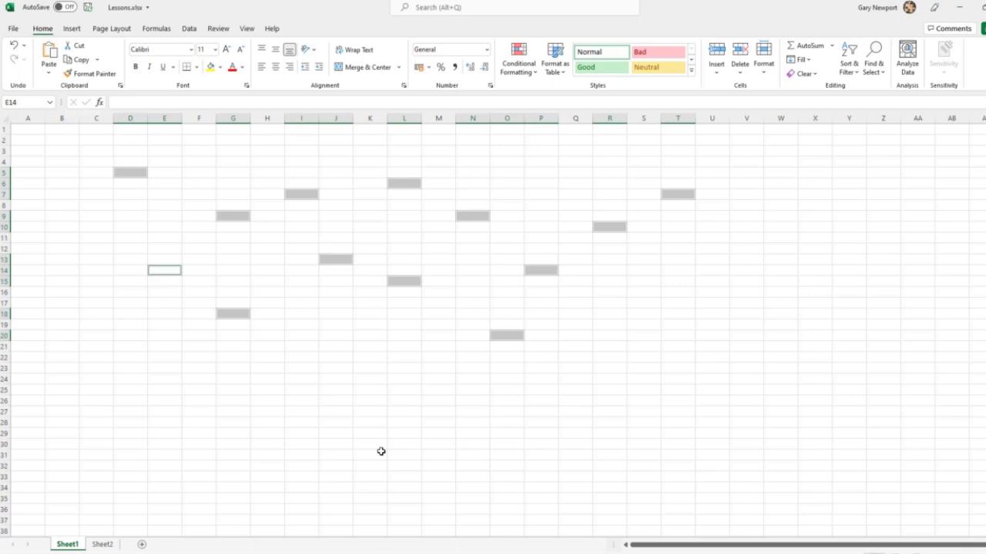
pyautogui.press('Return')
pyautogui.press('Return')
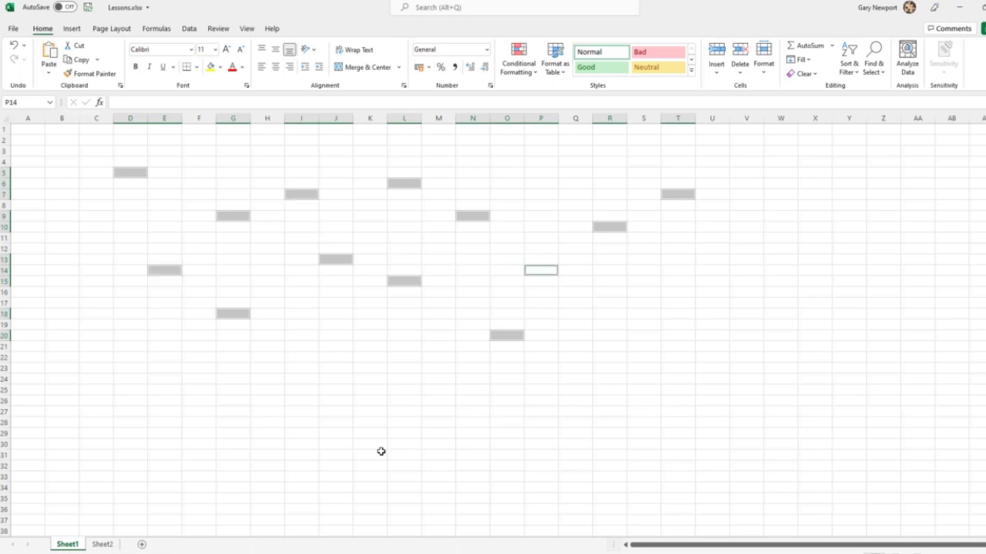
pyautogui.press('Return')
pyautogui.press('Return')
pyautogui.press('Return')
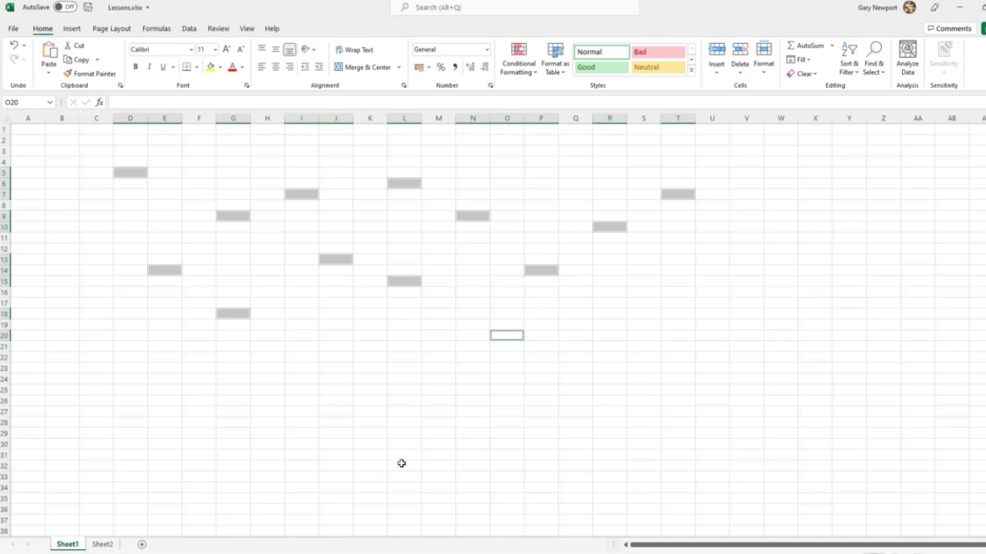
pyautogui.click(401, 464)
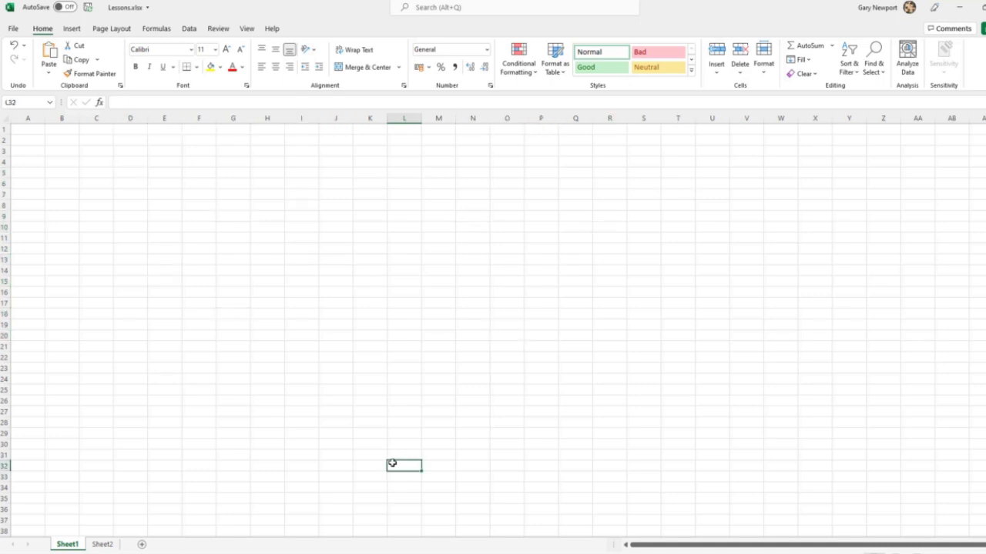
# - Select the single cell E9 and, one after another, the cell ranges H7:H15, J6:Q7 and J12:Q27
pyautogui.click(162, 217)
pyautogui.moveTo(273, 193); pyautogui.dragTo(270, 294)
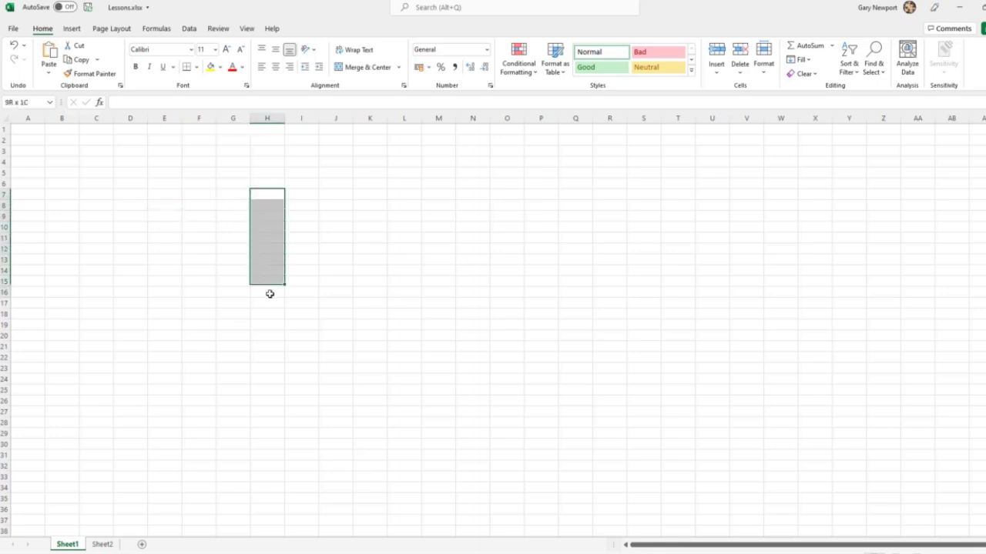
pyautogui.moveTo(339, 182); pyautogui.dragTo(586, 194)
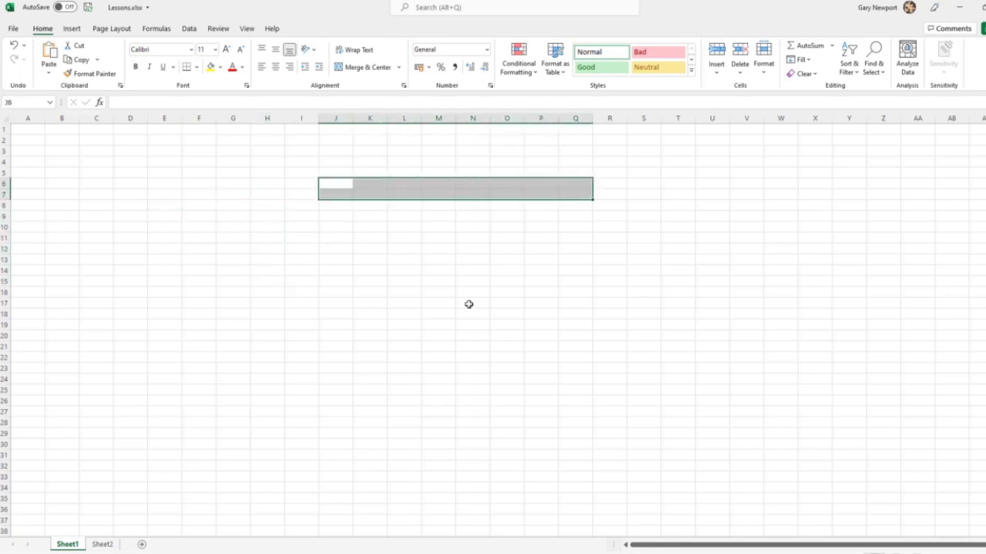
pyautogui.moveTo(331, 251); pyautogui.dragTo(572, 406)
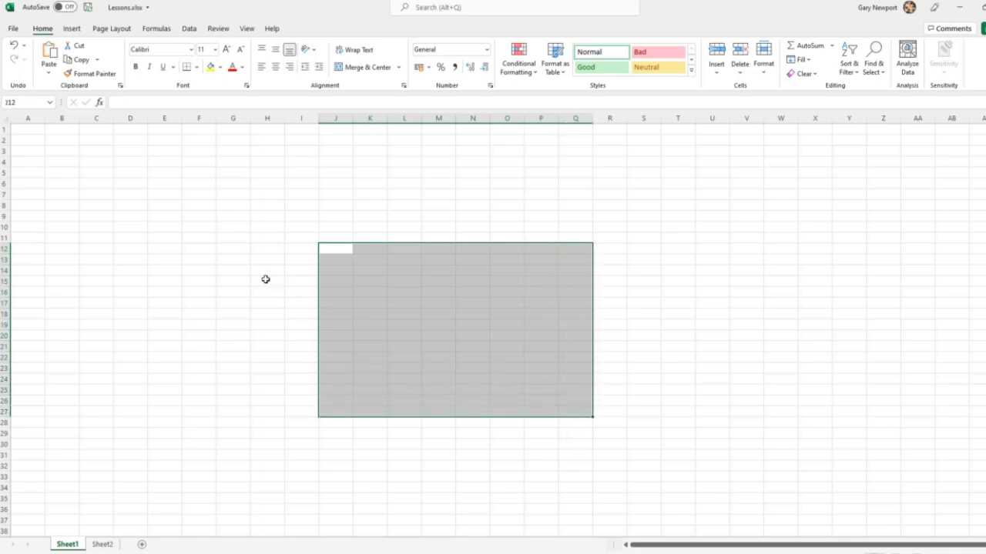
# - Select column C, row 6, the adjacent columns C to K, and the adjacent rows 5 to 18, one after another
pyautogui.click(96, 117)
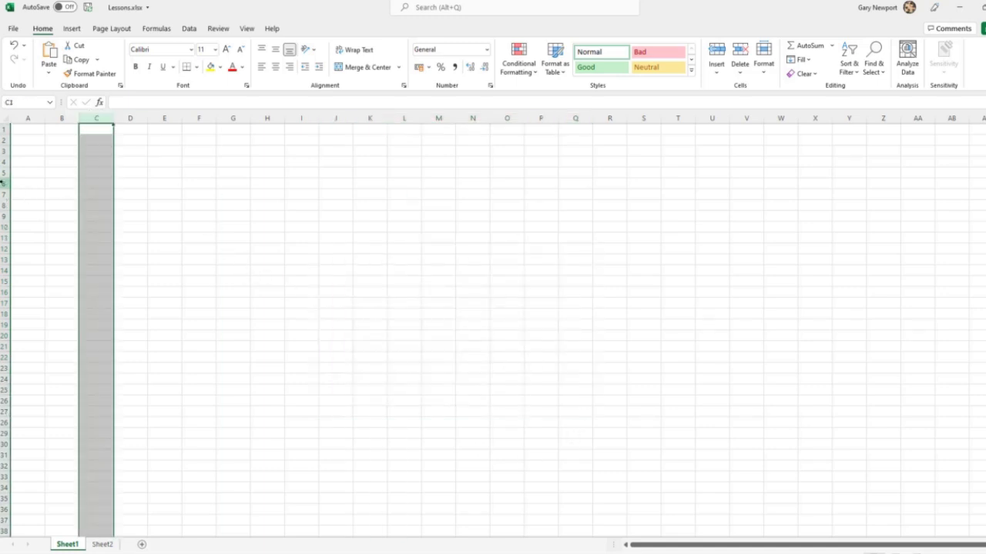
pyautogui.click(4, 184)
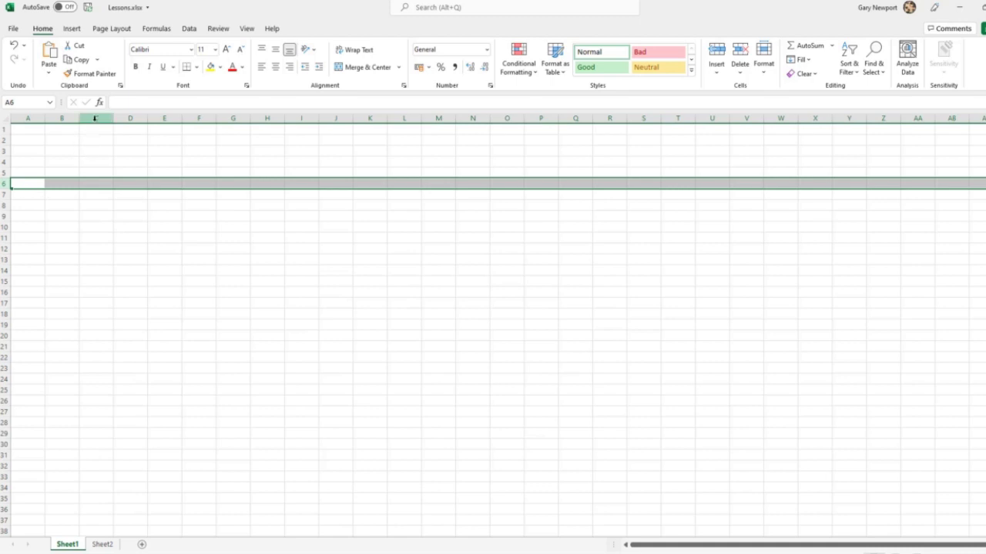
pyautogui.moveTo(96, 117); pyautogui.dragTo(359, 126)
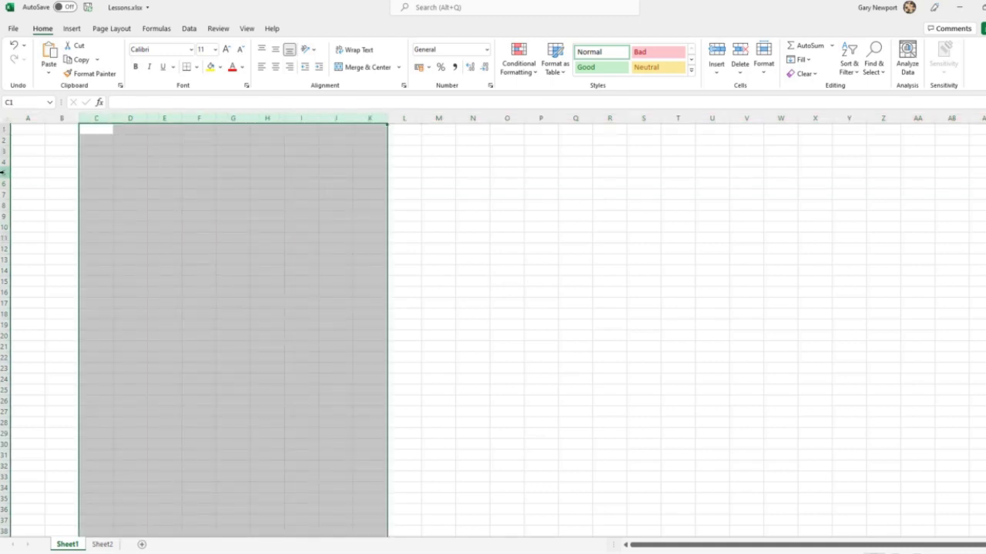
pyautogui.moveTo(13, 173); pyautogui.dragTo(4, 314)
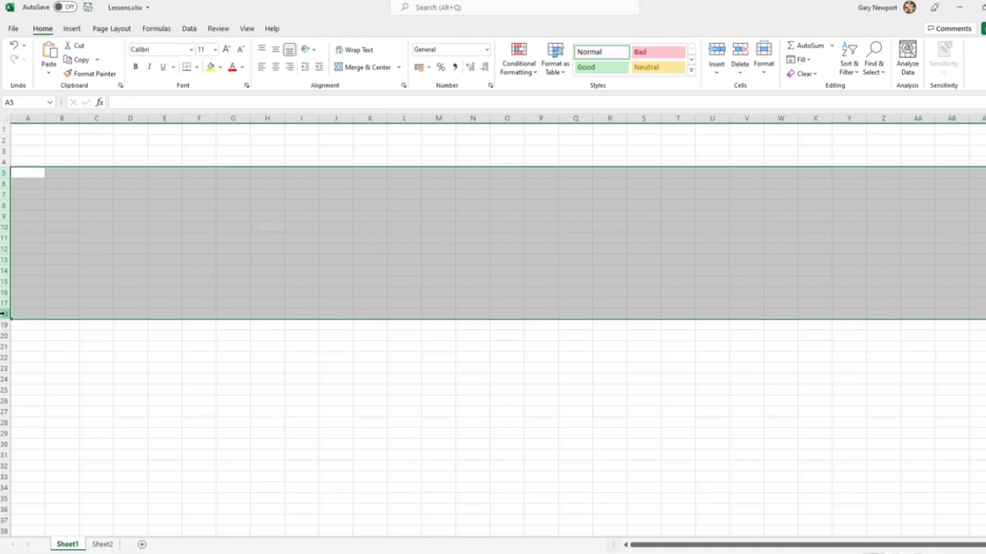
# - Select the adjacent columns from C through T, followed by the adjacent rows from 4 through 25, extending each from its first header
pyautogui.click(100, 121)
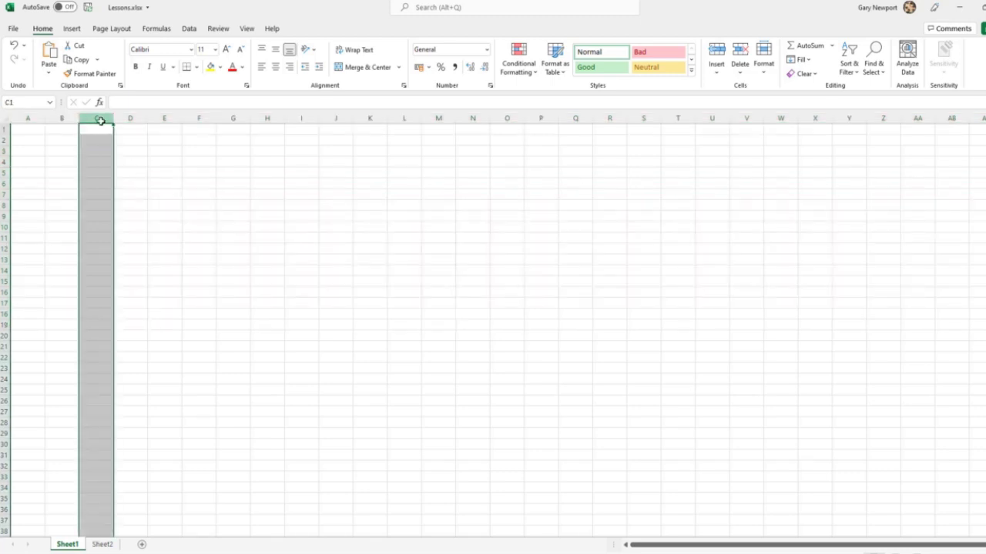
pyautogui.keyDown('shift'); pyautogui.click(673, 118); pyautogui.keyUp('shift')
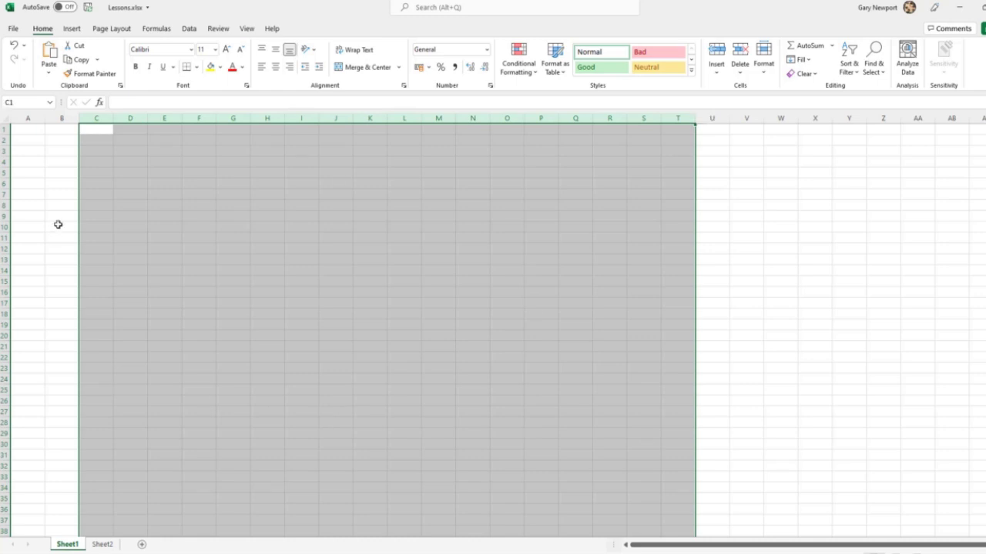
pyautogui.click(7, 162)
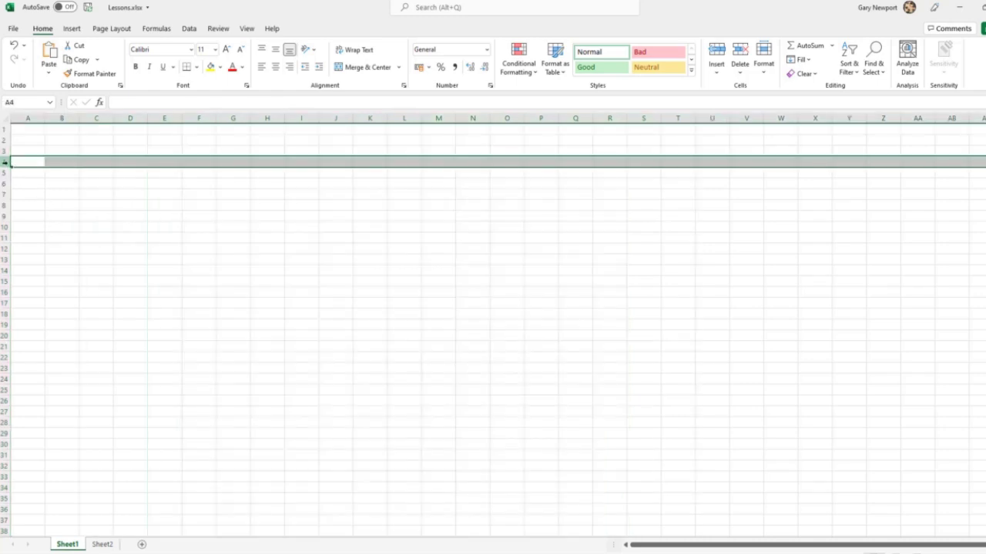
pyautogui.keyDown('shift'); pyautogui.click(4, 392); pyautogui.keyUp('shift')
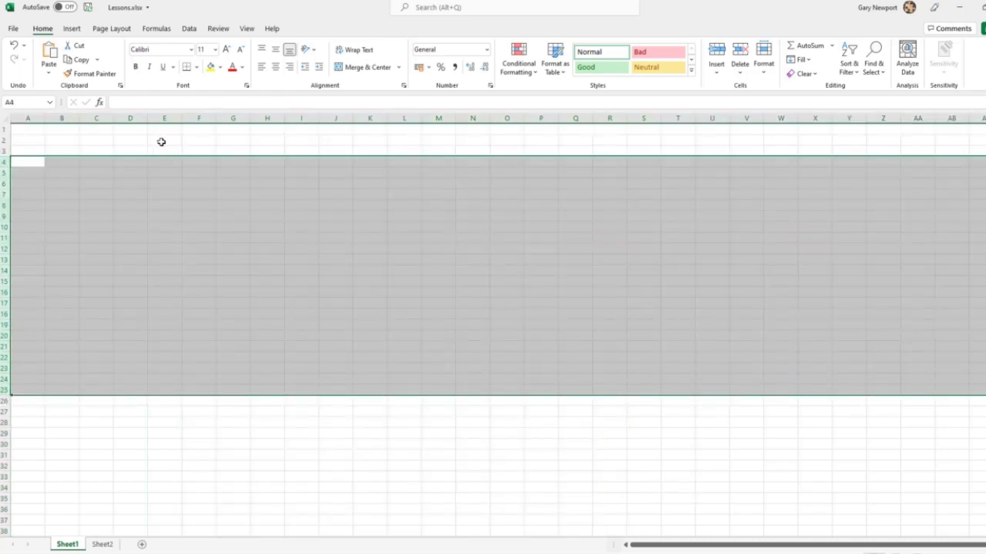
# - Select the cell block E2:N26, and release the selection on cell N35
pyautogui.moveTo(161, 141); pyautogui.dragTo(478, 420)
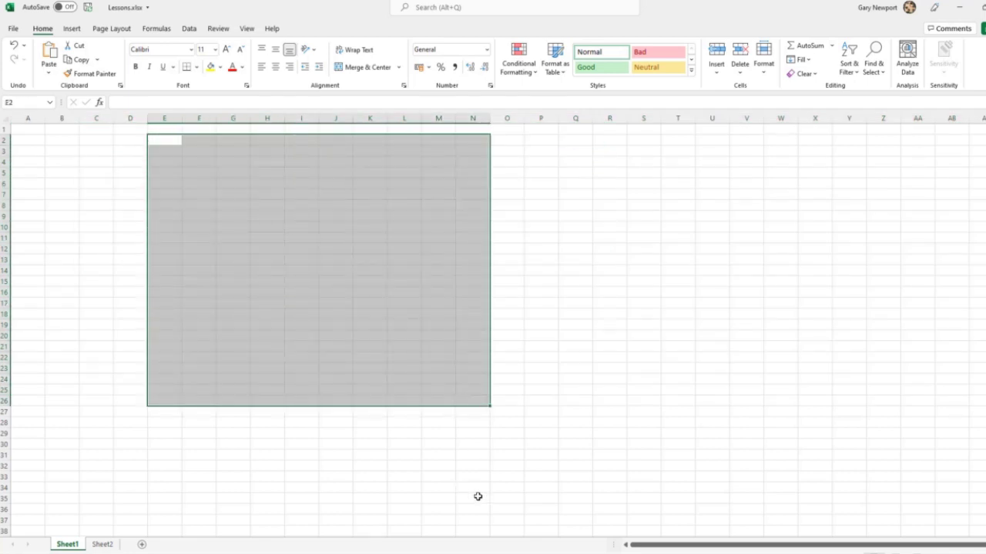
pyautogui.click(478, 496)
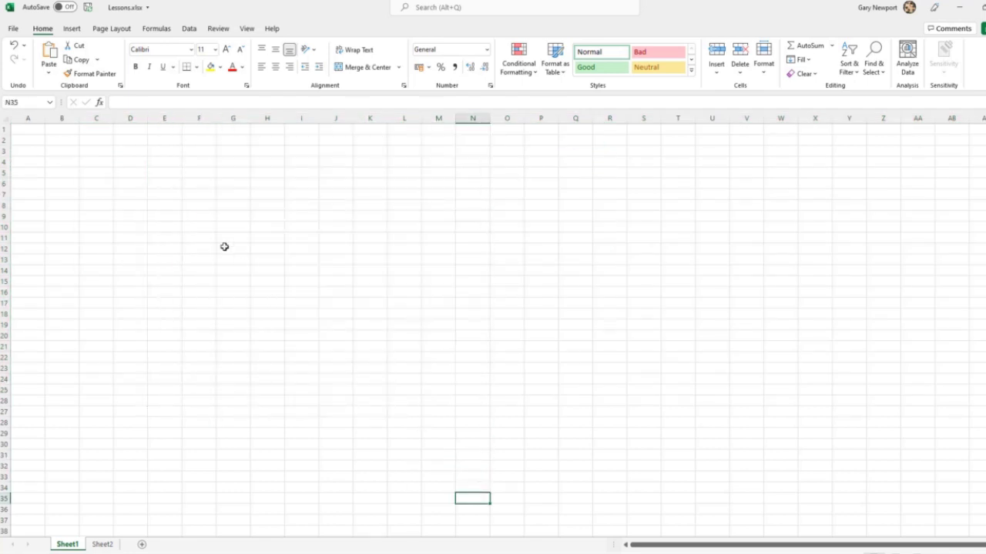
# - Select the non-adjacent columns C, M and U together
pyautogui.click(97, 118)
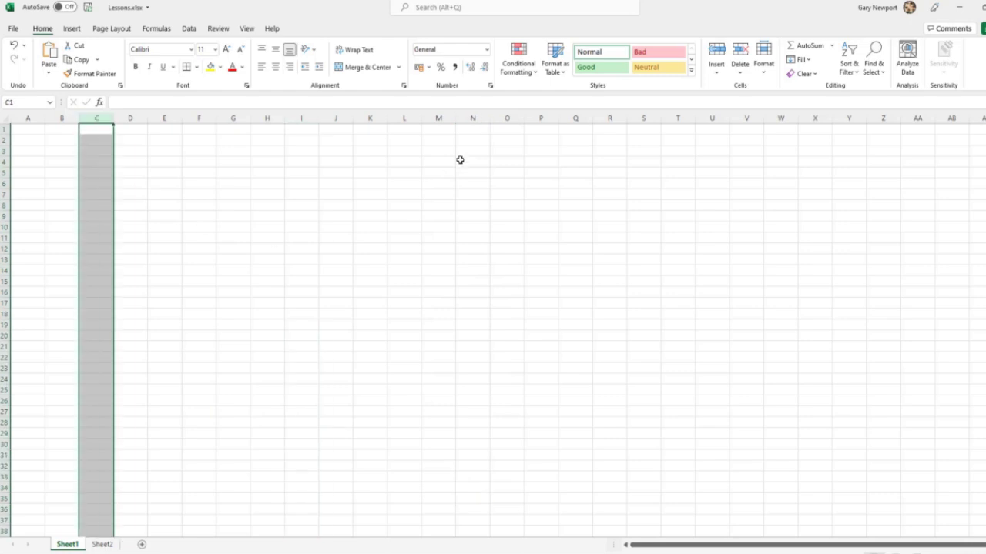
pyautogui.keyDown('ctrl'); pyautogui.click(442, 116); pyautogui.keyUp('ctrl')
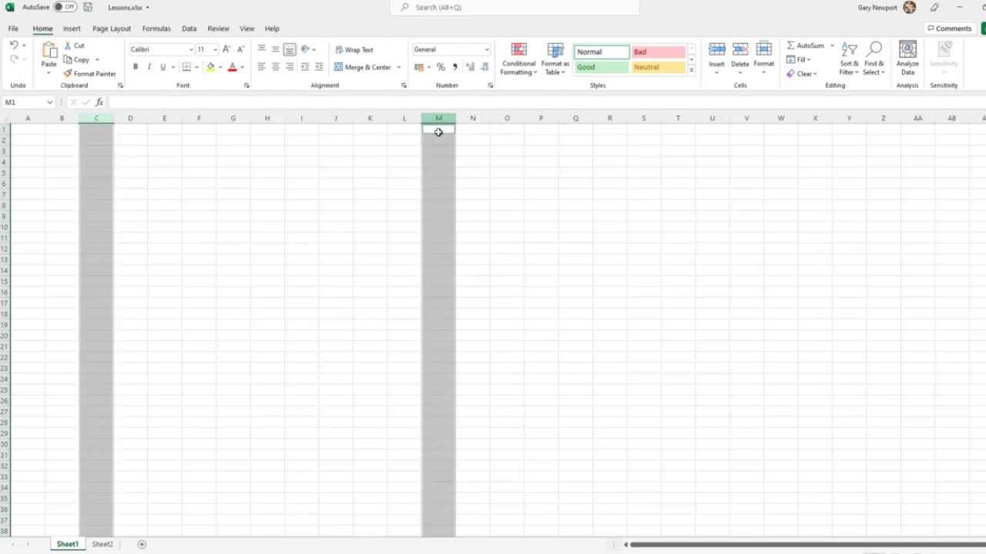
pyautogui.keyDown('ctrl'); pyautogui.click(709, 117); pyautogui.keyUp('ctrl')
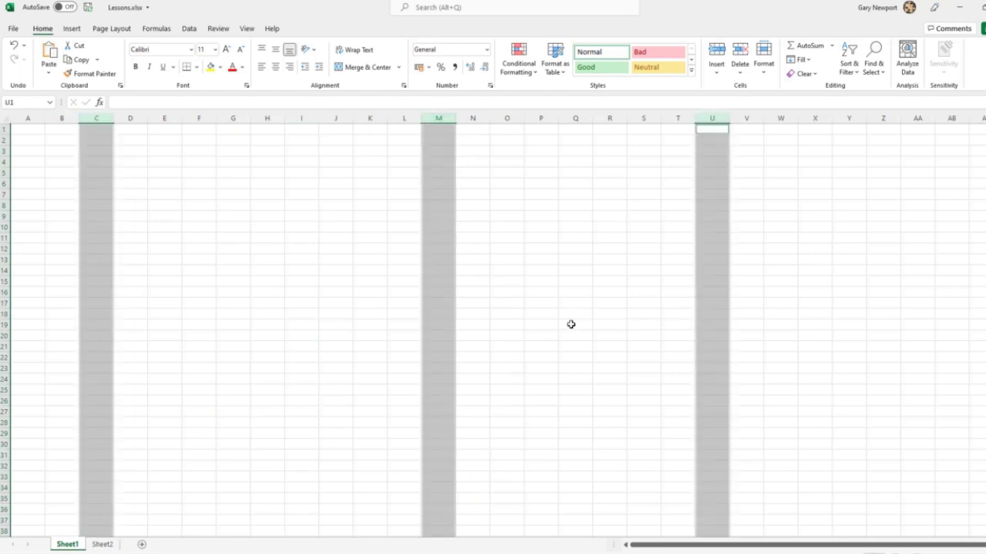
# - Select the non-adjacent rows 5, 16 and 25 together
pyautogui.click(4, 173)
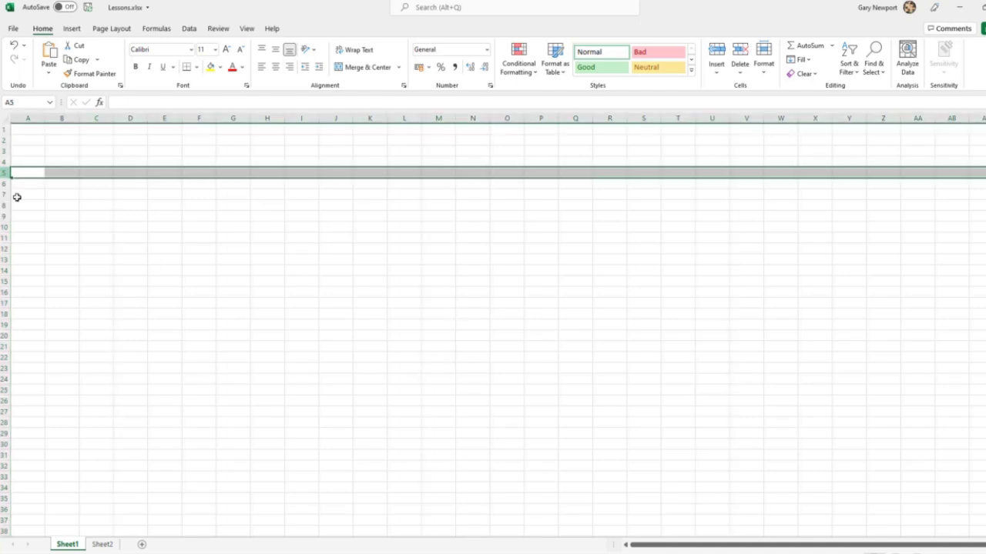
pyautogui.keyDown('ctrl'); pyautogui.click(4, 292); pyautogui.keyUp('ctrl')
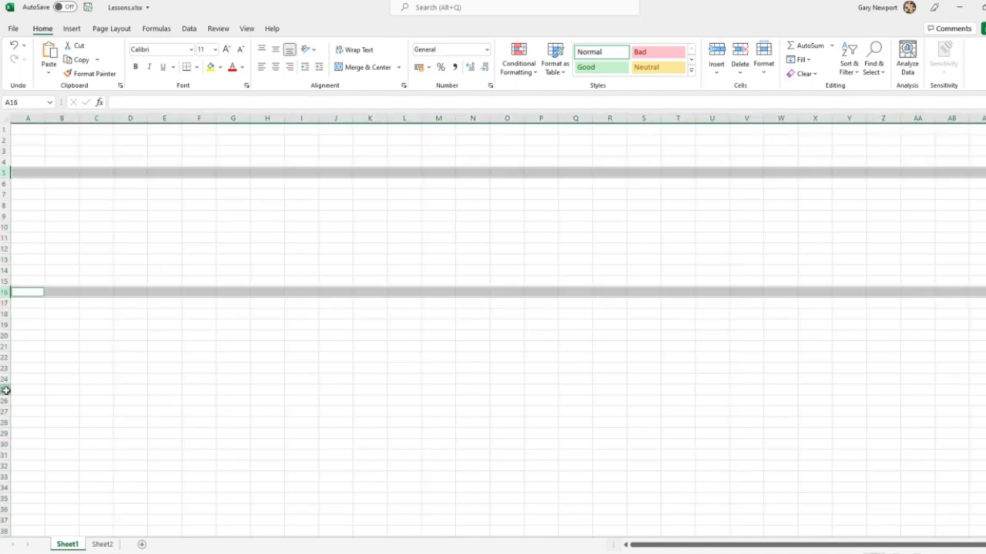
pyautogui.keyDown('ctrl'); pyautogui.click(5, 390); pyautogui.keyUp('ctrl')
# - Select the non-adjacent cells E12, G10 and K7 together, and release the selection on cell J17
pyautogui.click(164, 249)
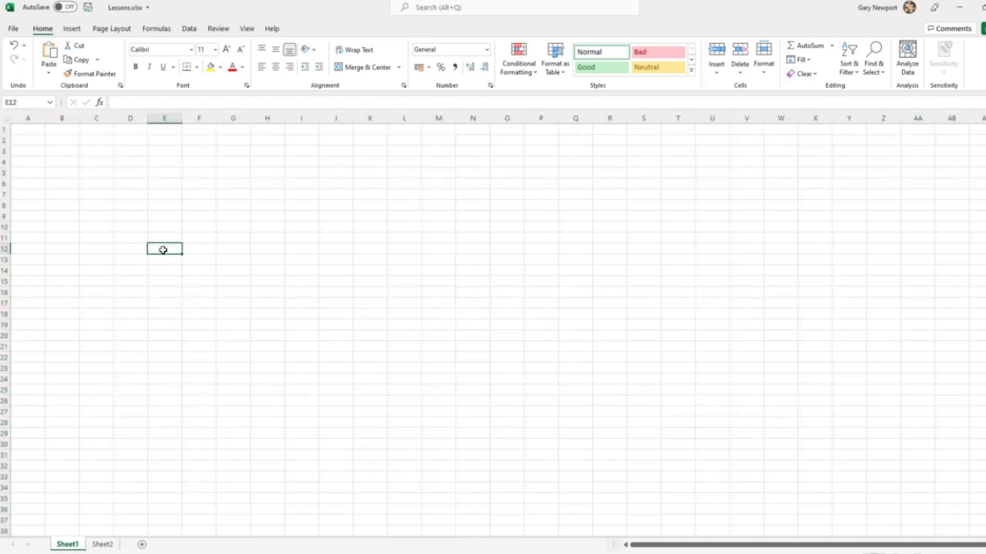
pyautogui.keyDown('ctrl'); pyautogui.click(235, 225); pyautogui.keyUp('ctrl')
pyautogui.keyDown('ctrl'); pyautogui.click(369, 194); pyautogui.keyUp('ctrl')
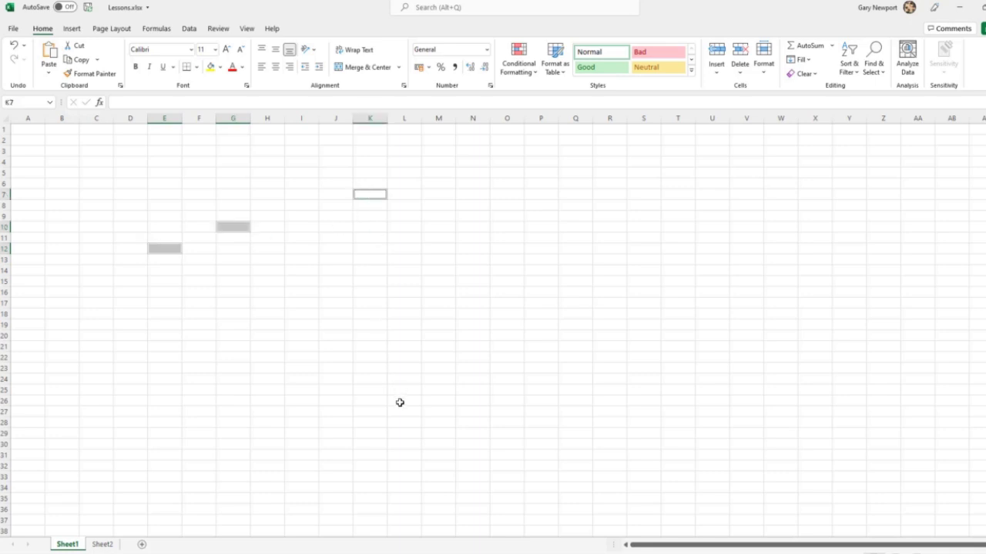
pyautogui.click(345, 303)
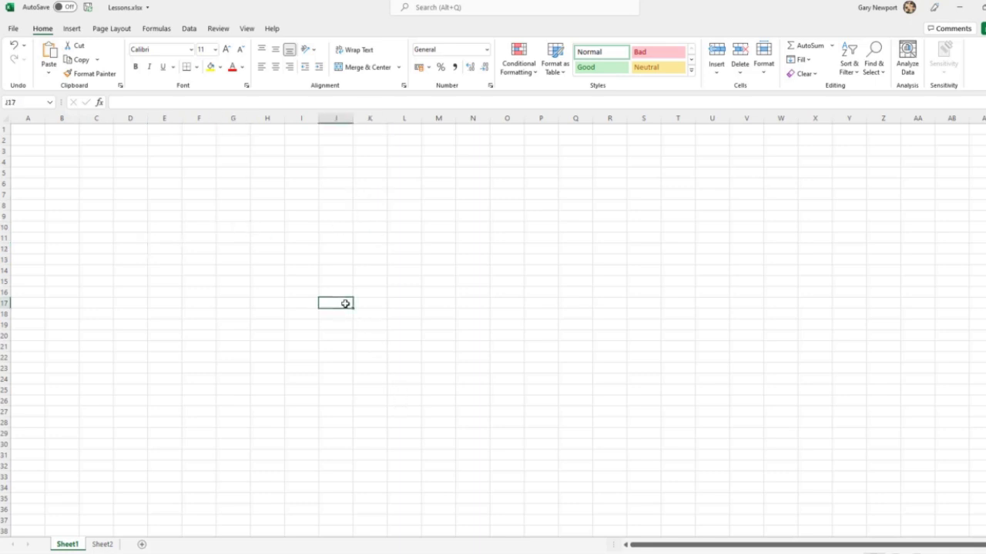